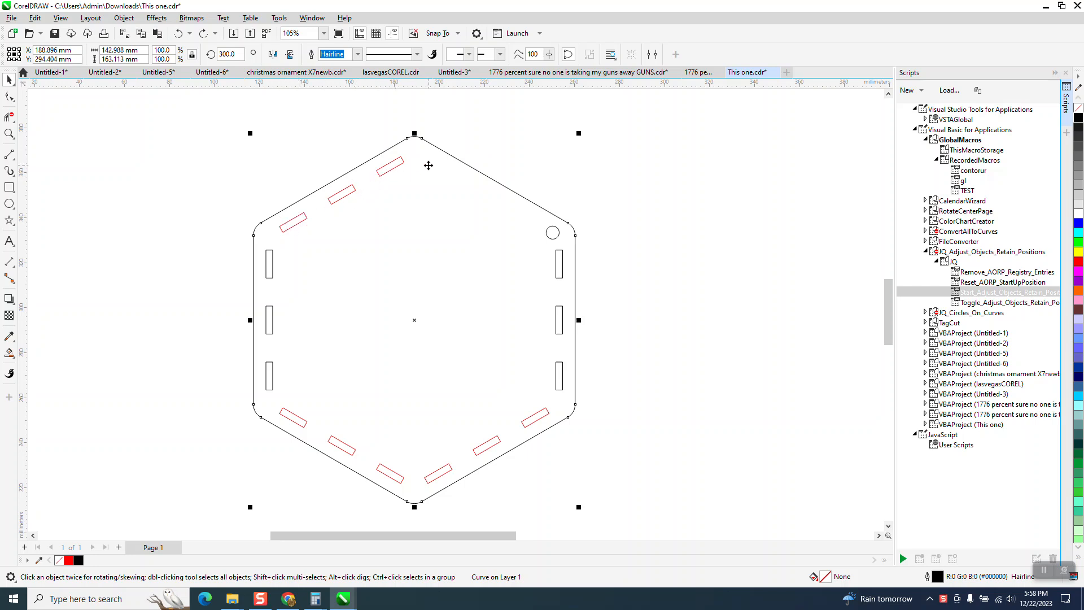
Group the hexagon with all its slots and the circle, rotating the group to 60 degrees and finally to 90 degrees.
scroll(282, 144, down, 1)
drag(220, 99, 584, 434)
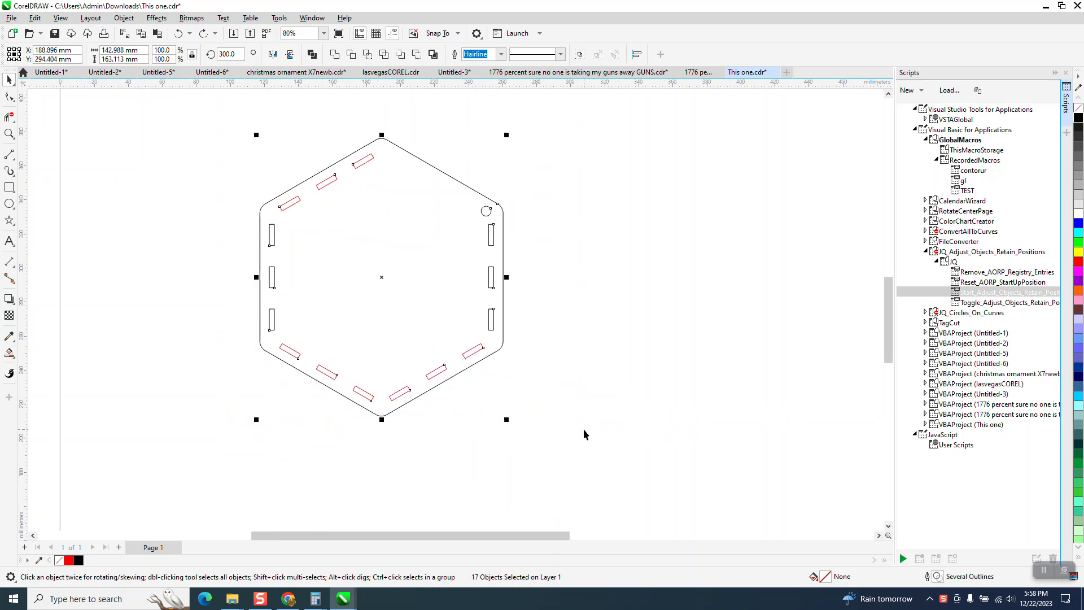
key(ctrl+g)
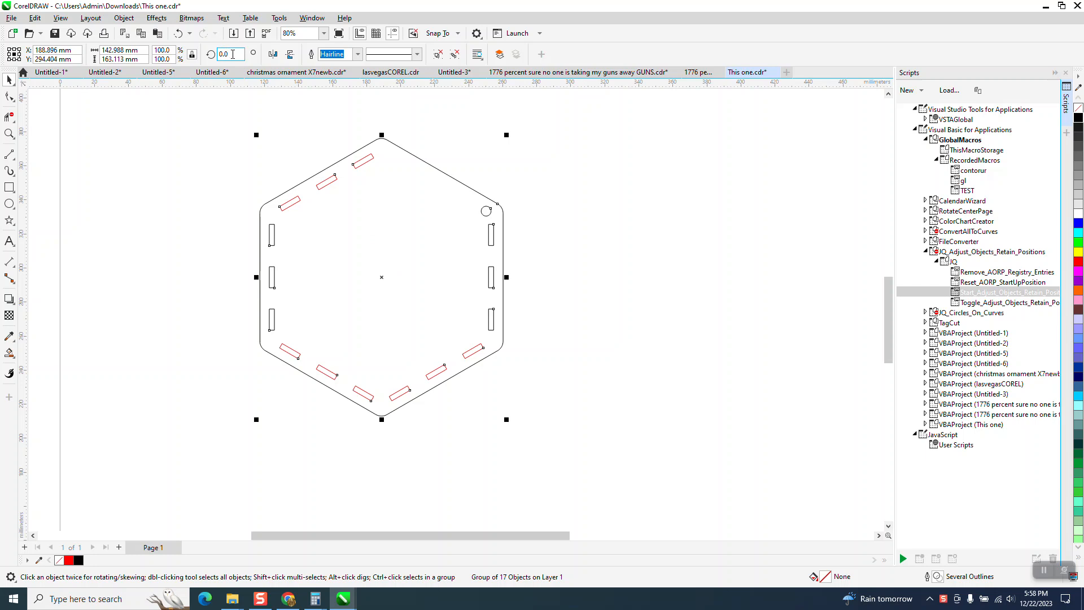
text(60)
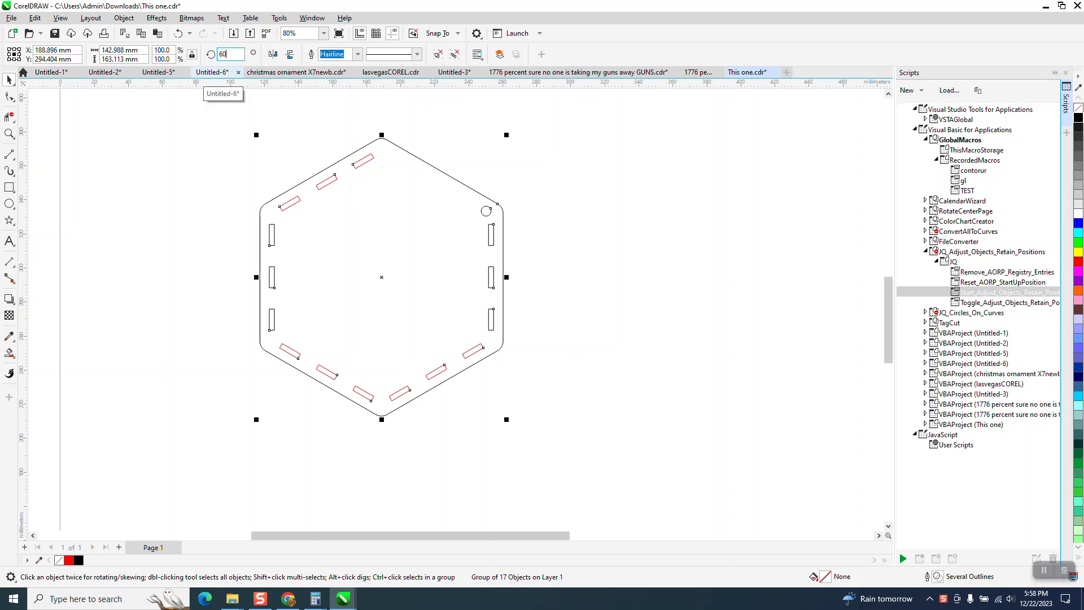
key(Return)
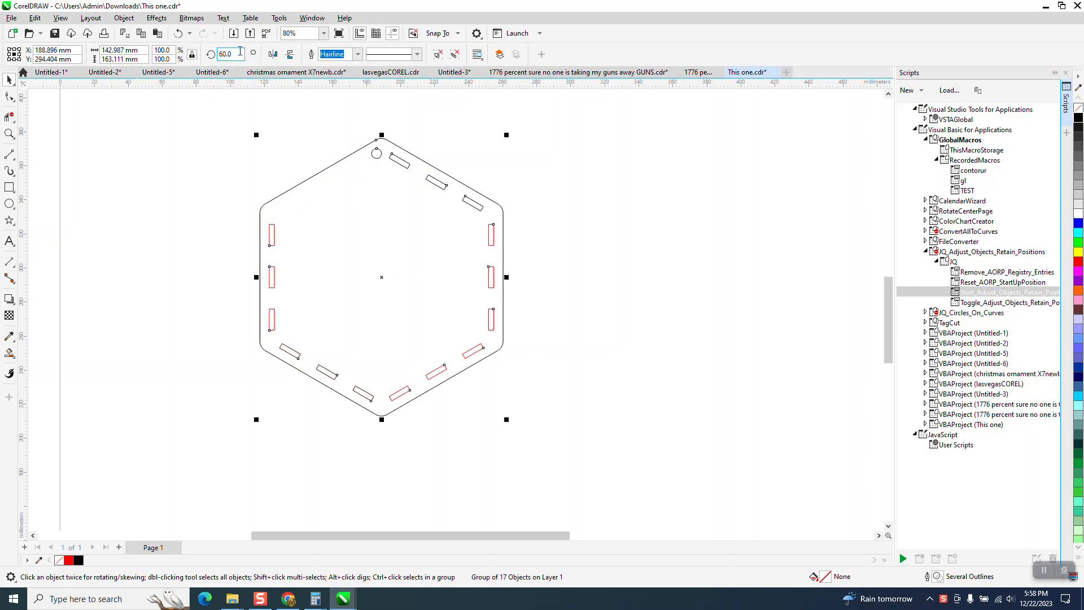
text(90)
key(Return)
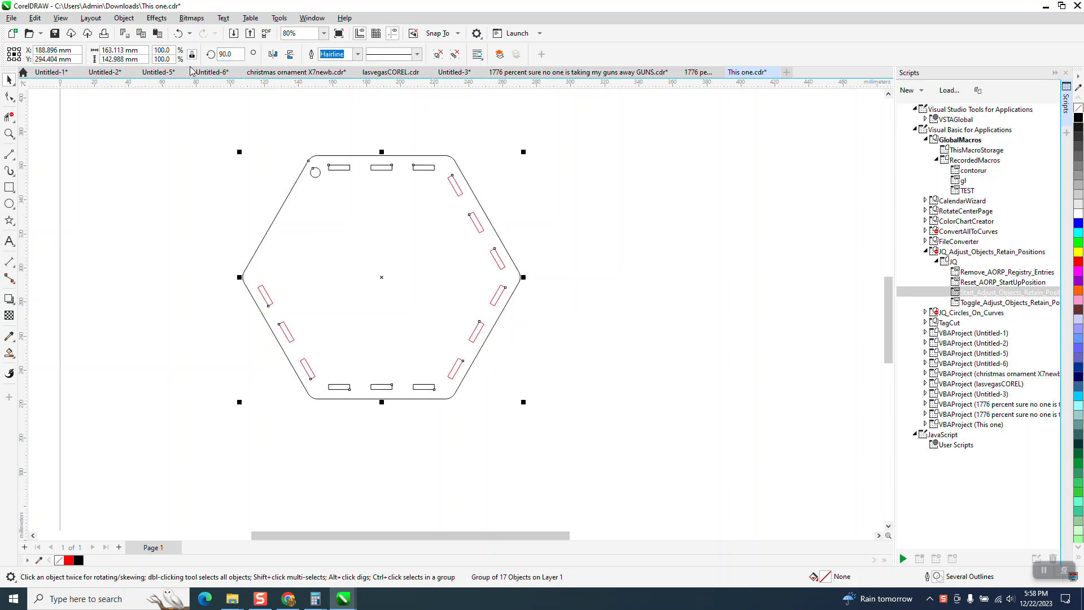
Ungroup the rotated hexagon drawing into separate objects and clear the selection.
click(378, 162)
click(377, 165)
click(125, 18)
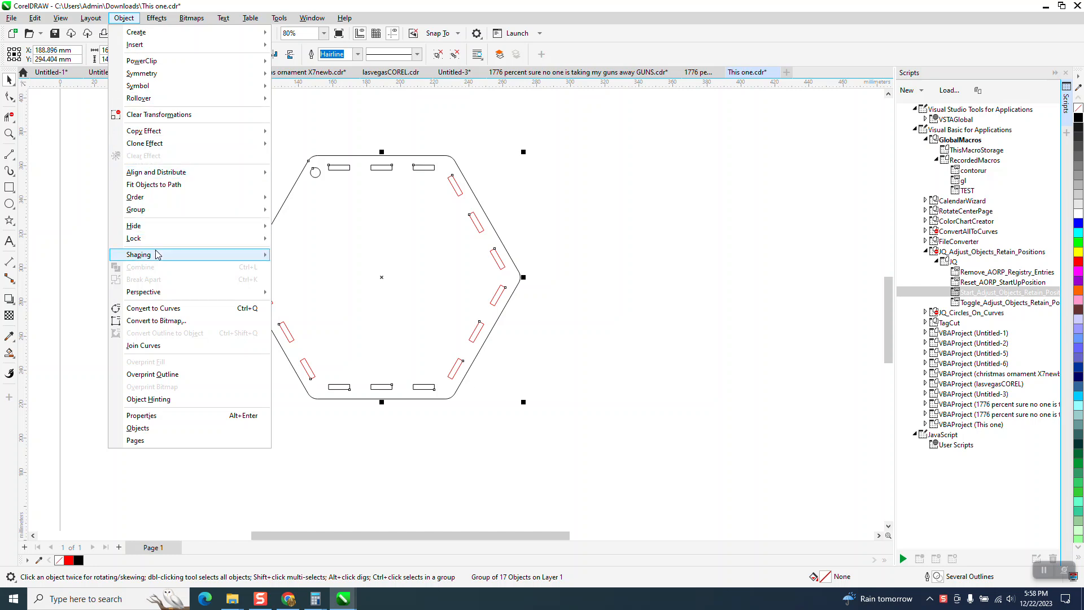
mouse_move(158, 202)
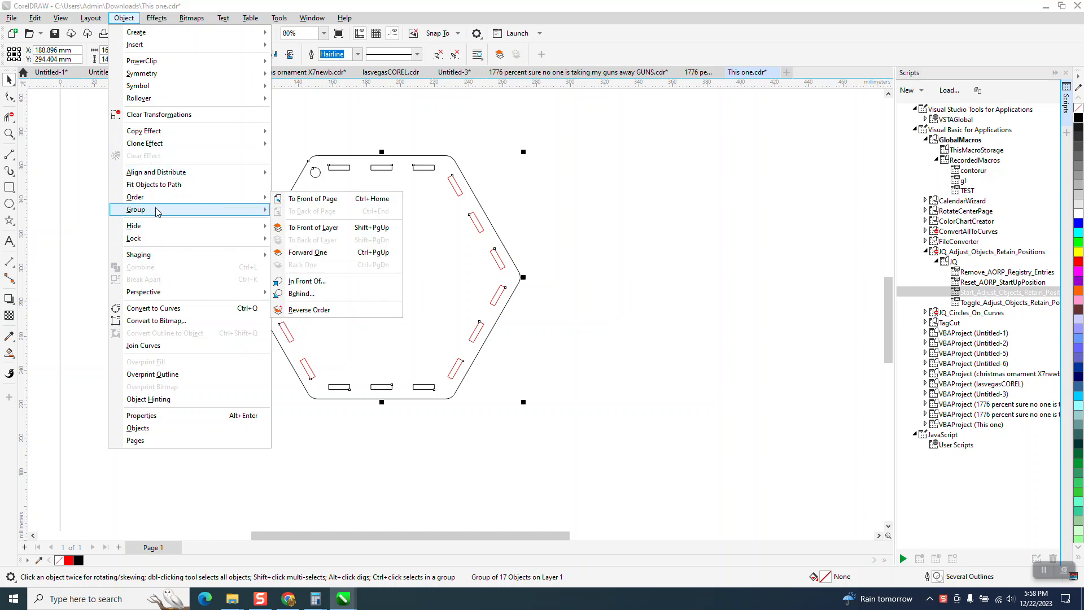
mouse_move(239, 215)
click(300, 223)
click(204, 188)
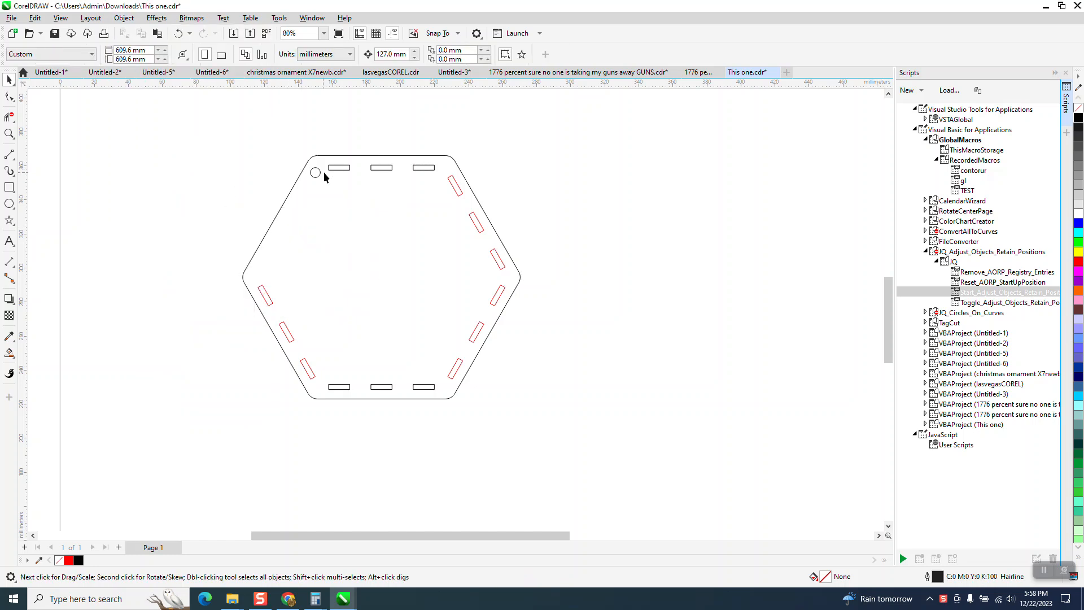
Resize the three black slots along the hexagon's top edge to 12.436 x 3.04 mm with the AORP macro, keeping their centres, and check each slot.
click(332, 170)
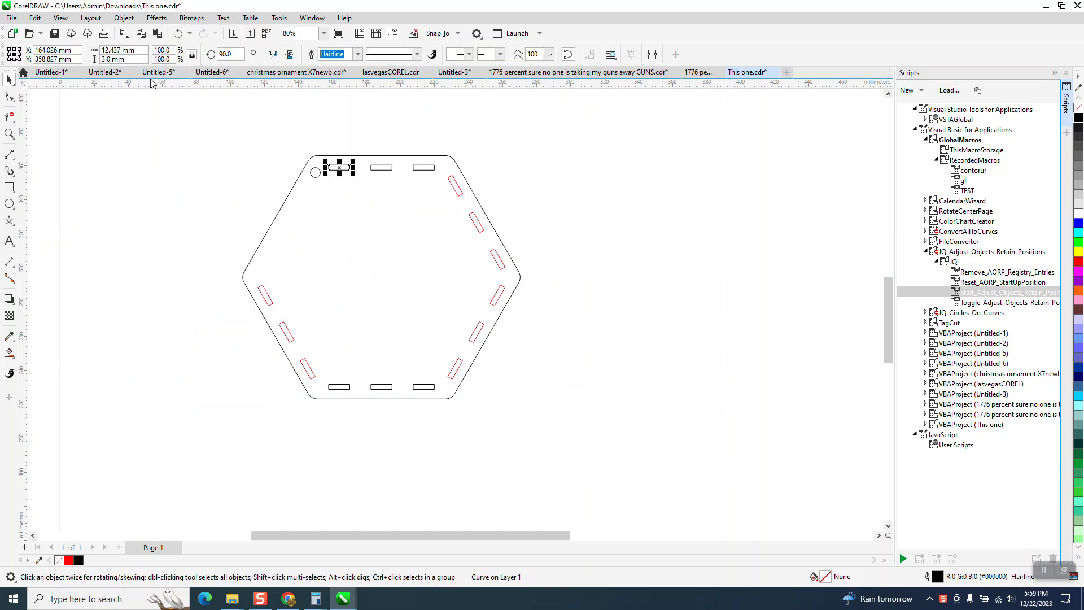
click(386, 168)
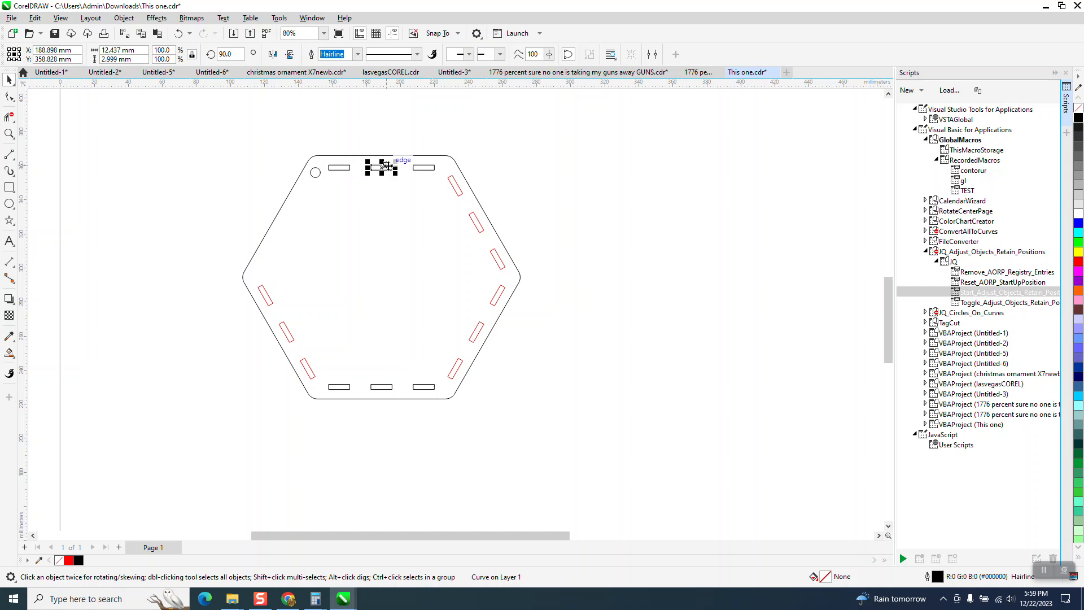
click(424, 171)
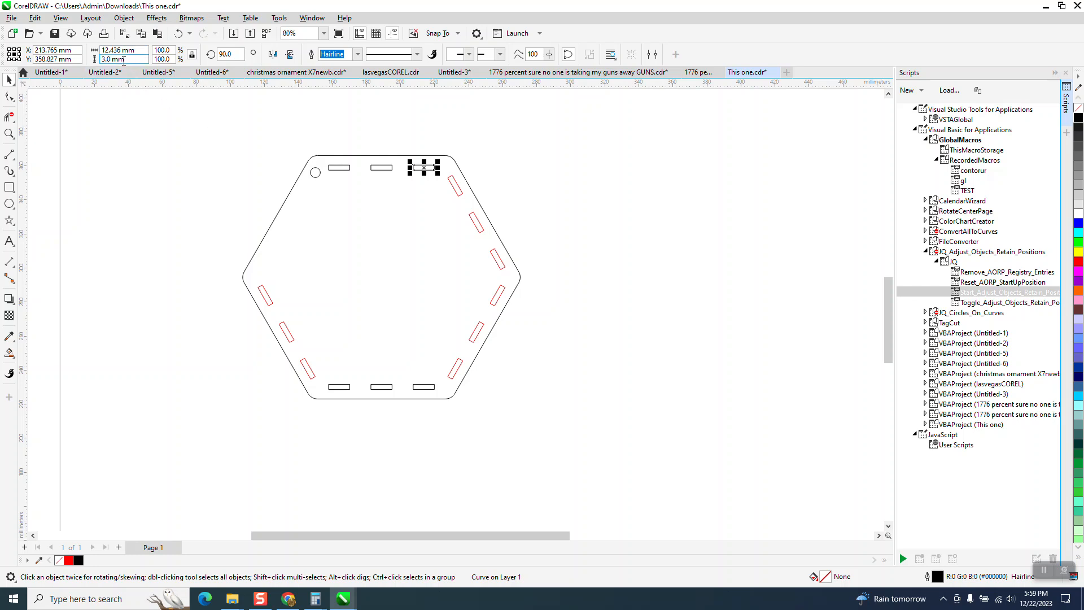
click(378, 169)
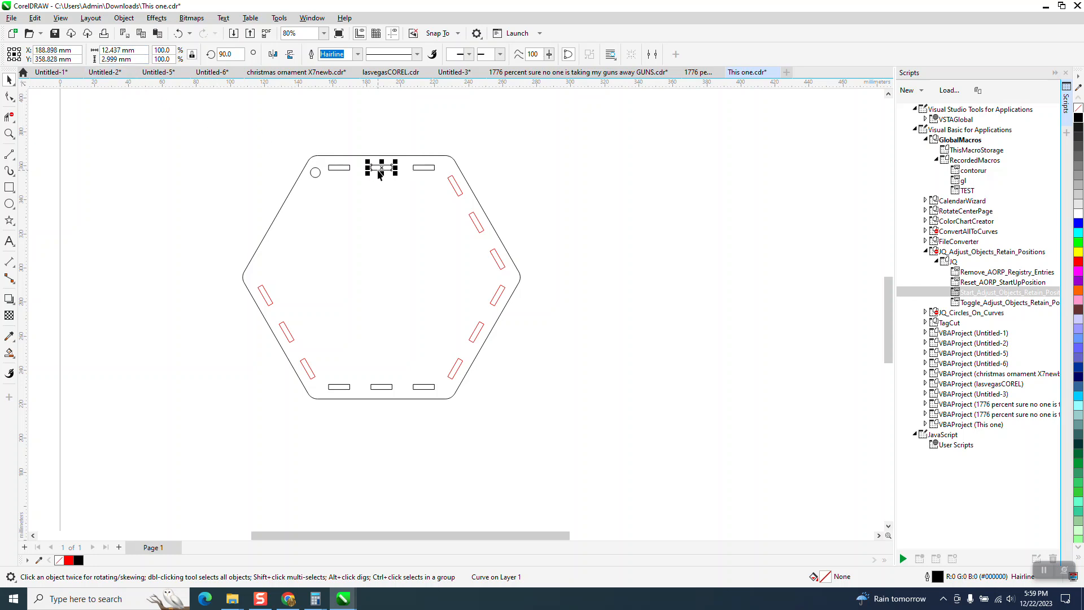
click(341, 168)
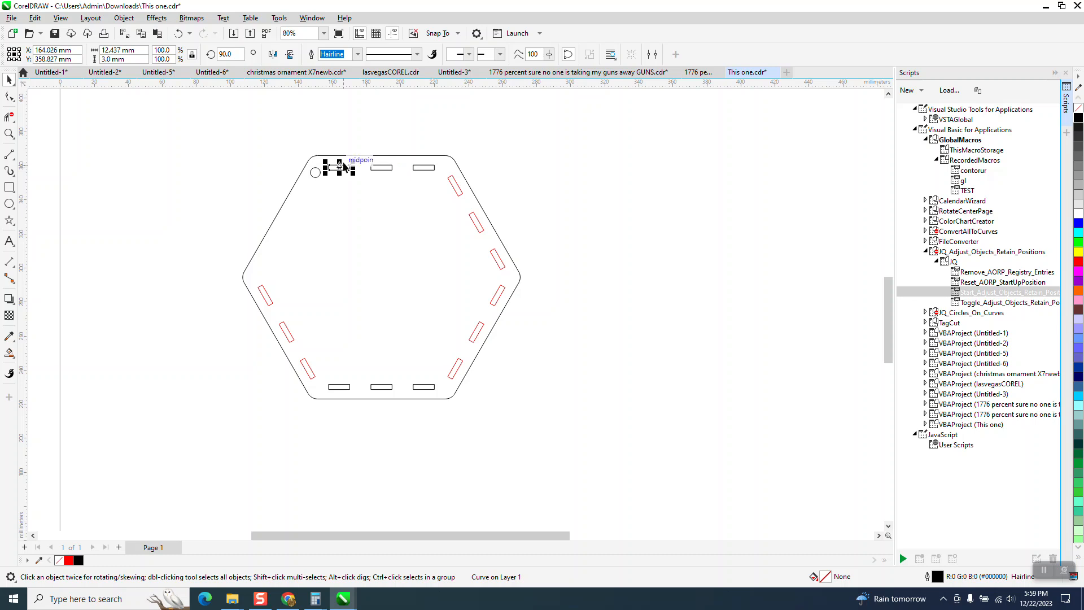
drag(321, 131, 322, 186)
drag(427, 198, 440, 199)
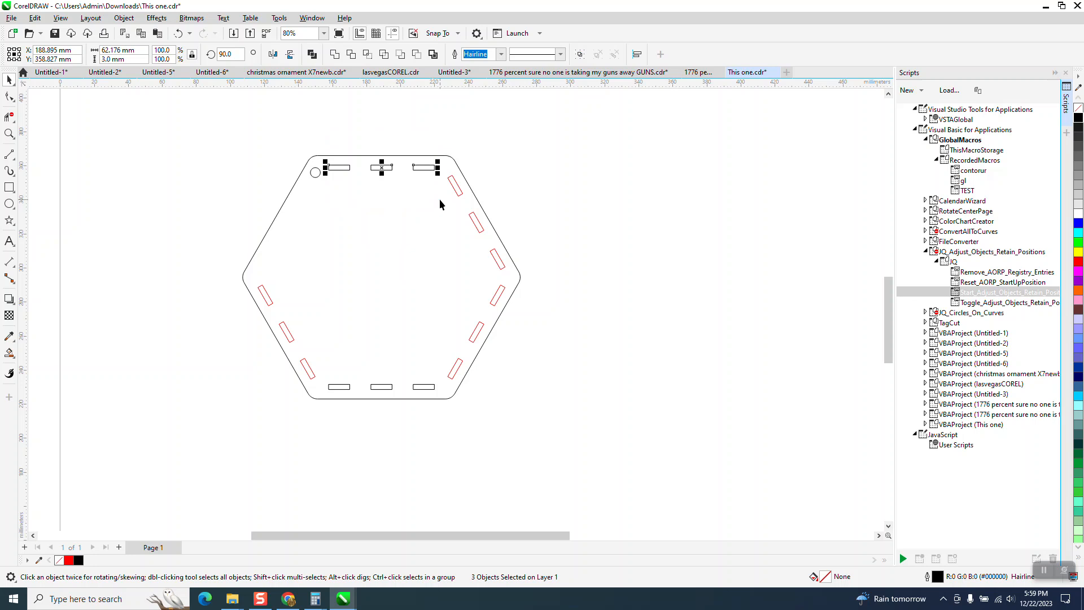
double_click(982, 293)
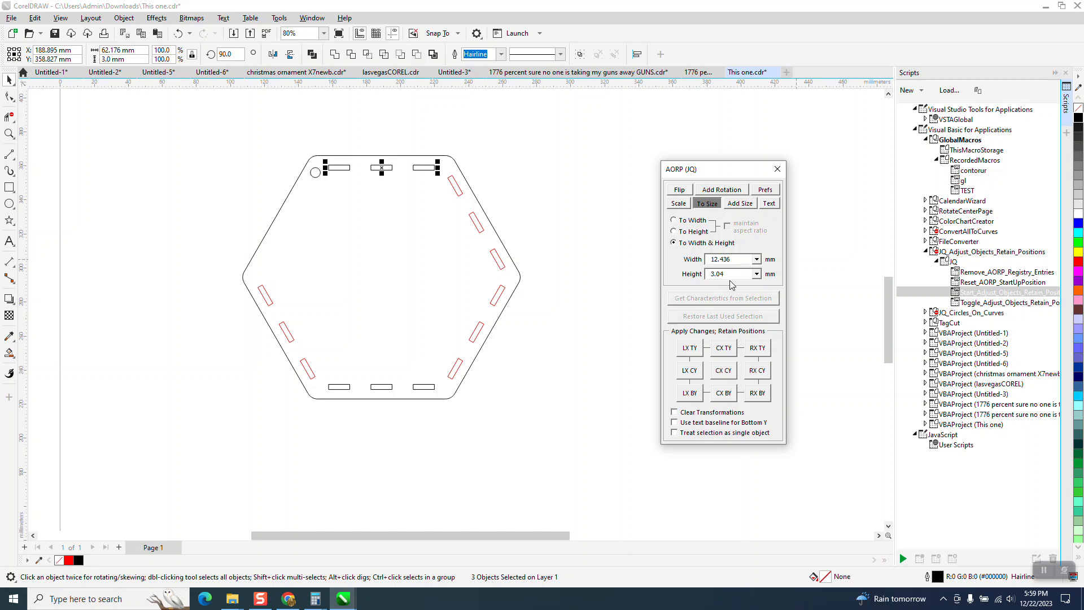
click(726, 377)
click(636, 291)
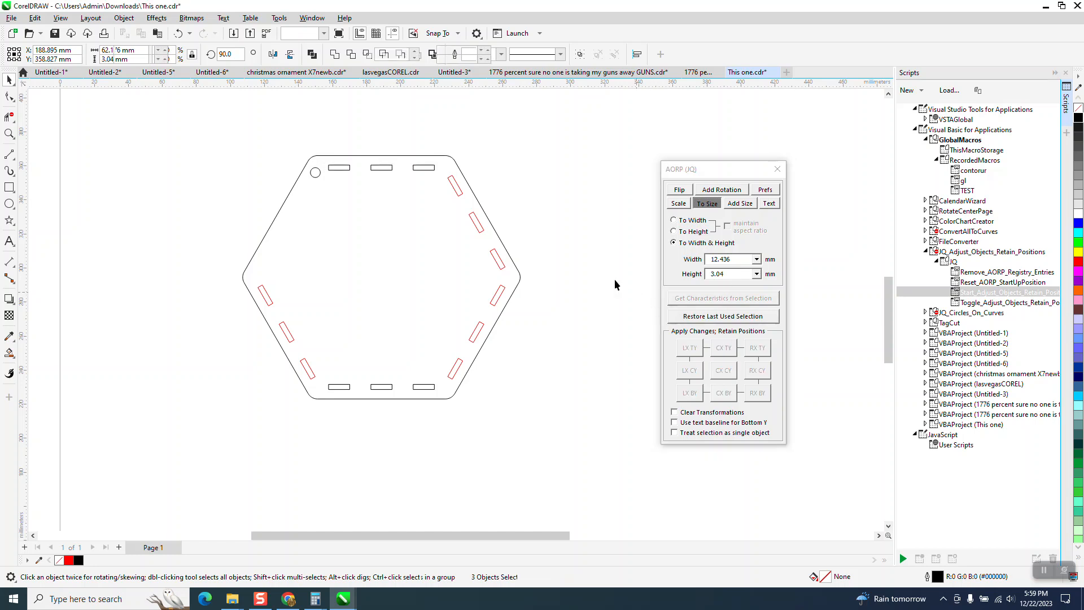
click(429, 168)
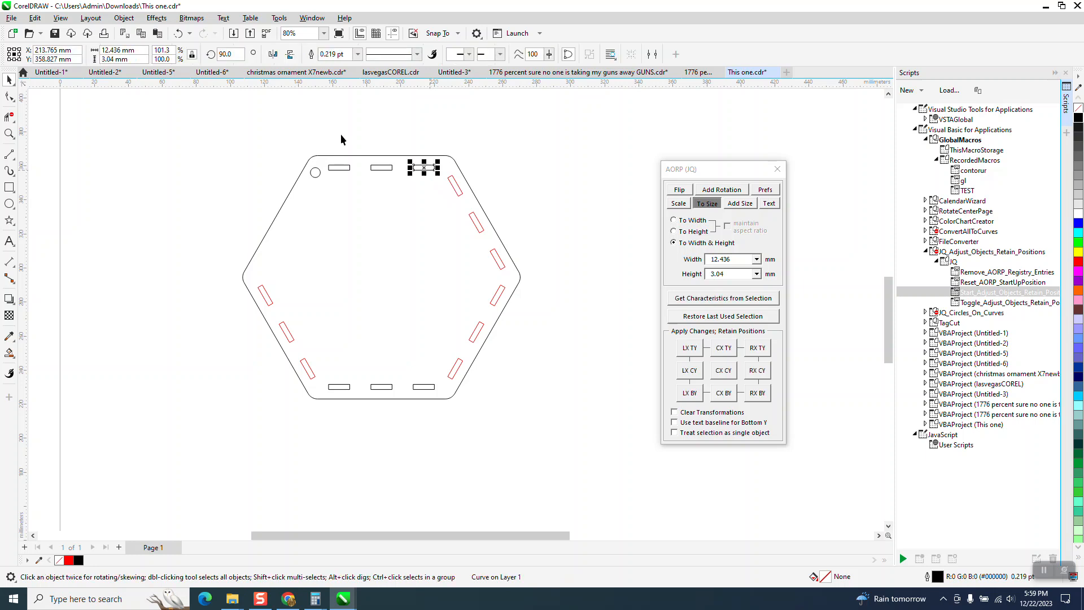
click(373, 169)
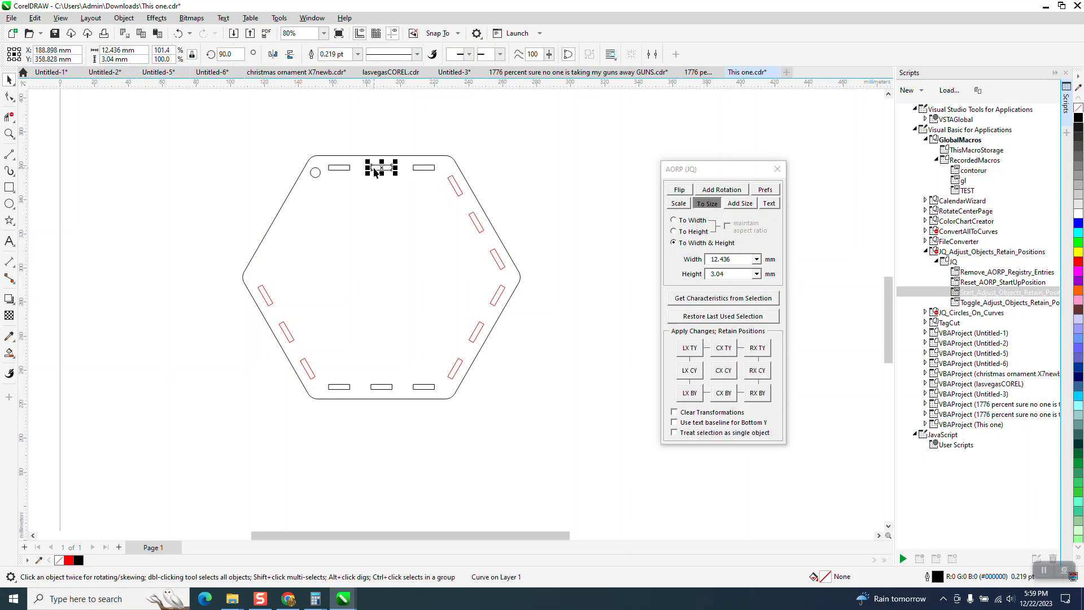
click(346, 169)
click(299, 145)
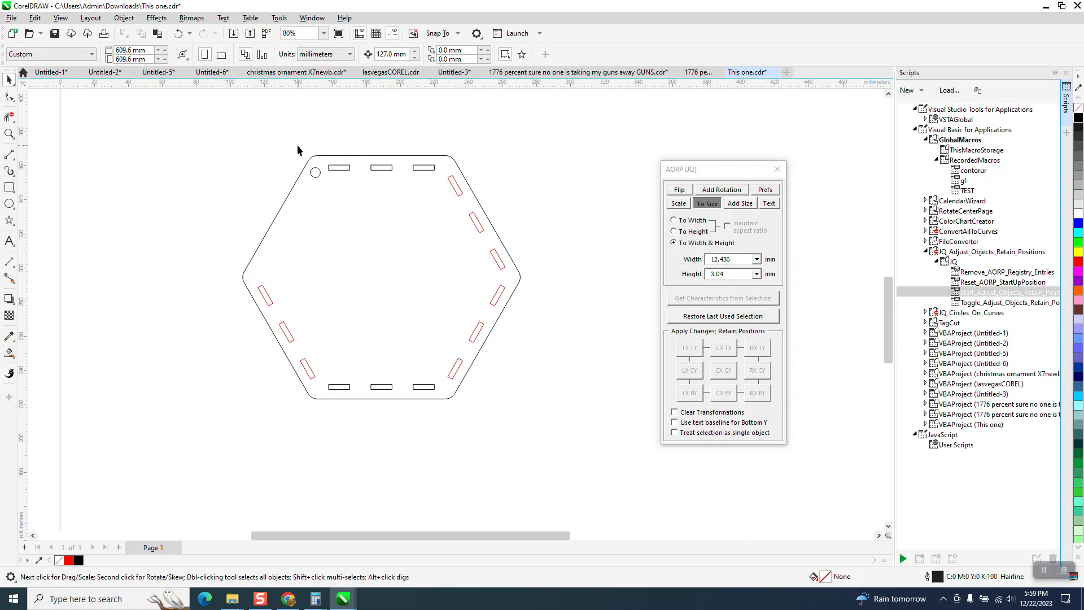
Group the hexagon and all its objects and rotate the group by 60 degrees.
drag(571, 431, 582, 434)
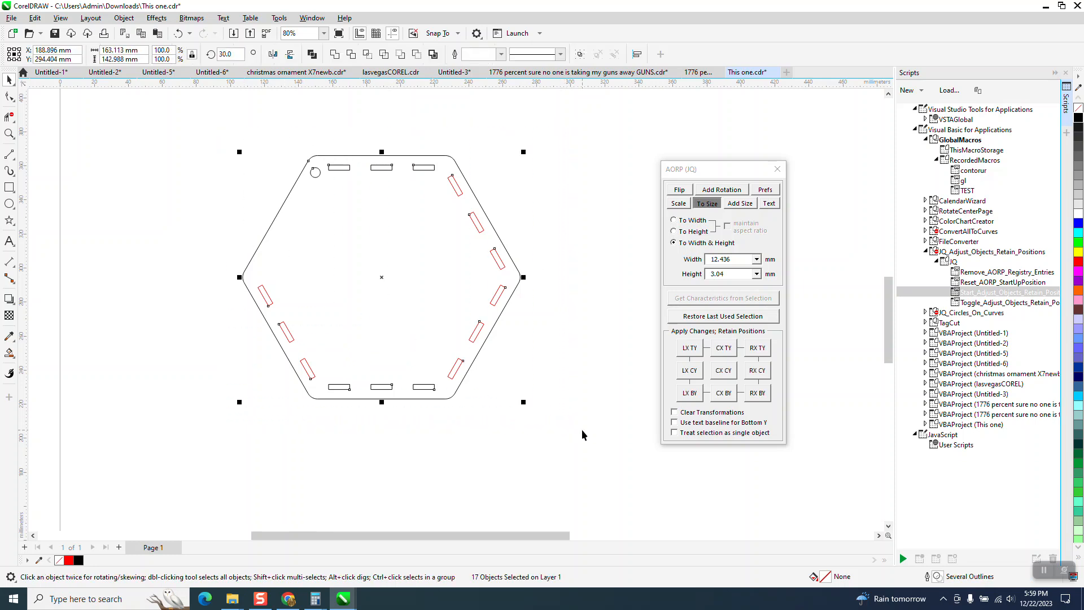
key(ctrl+g)
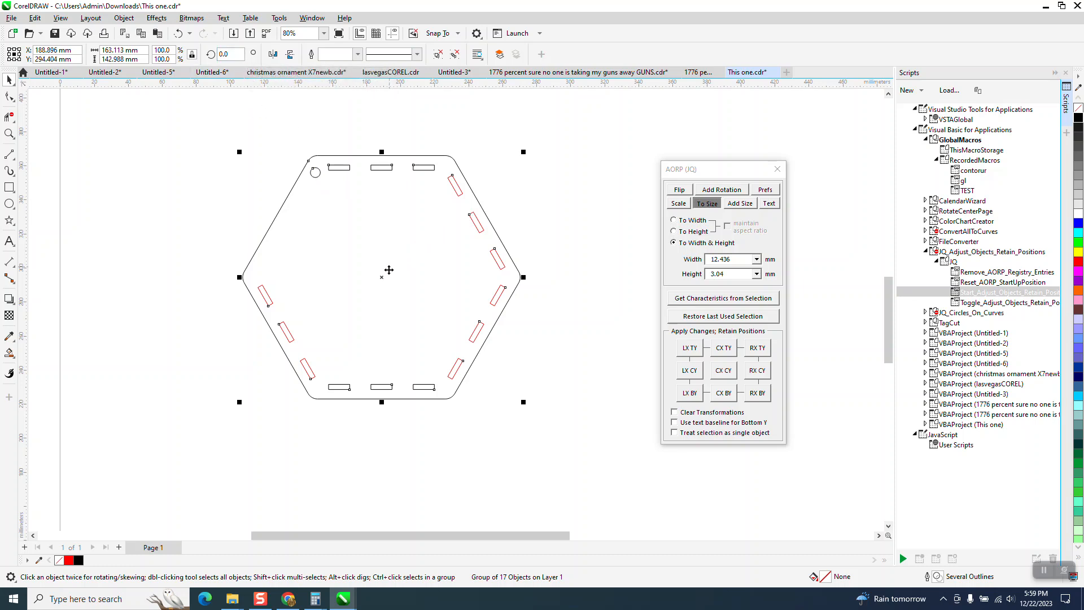
text(60)
key(Return)
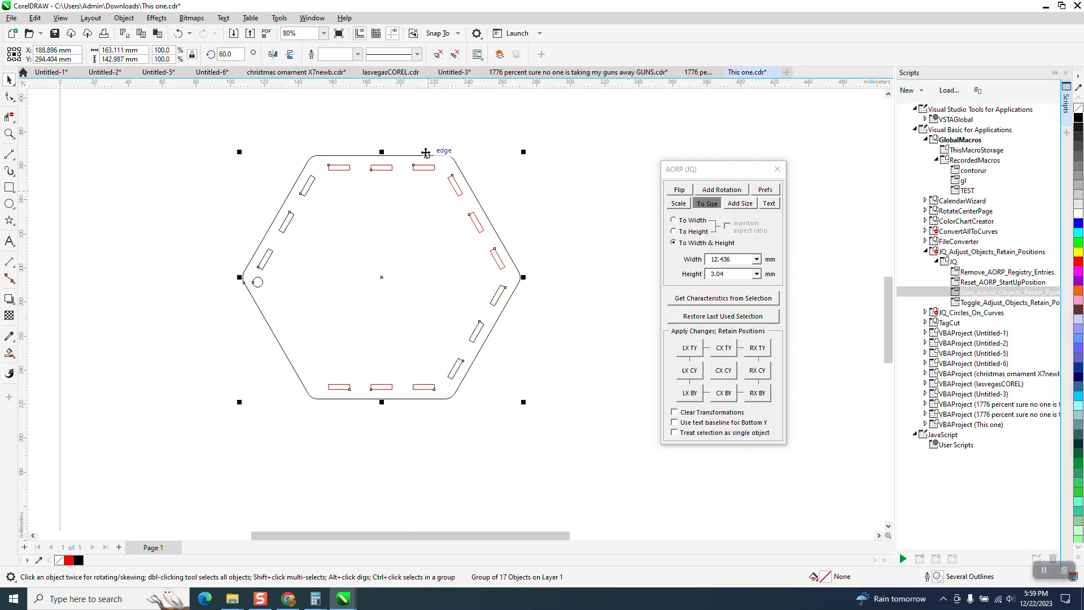
Ungroup the drawing so the slots now on the top edge can be edited individually.
click(124, 19)
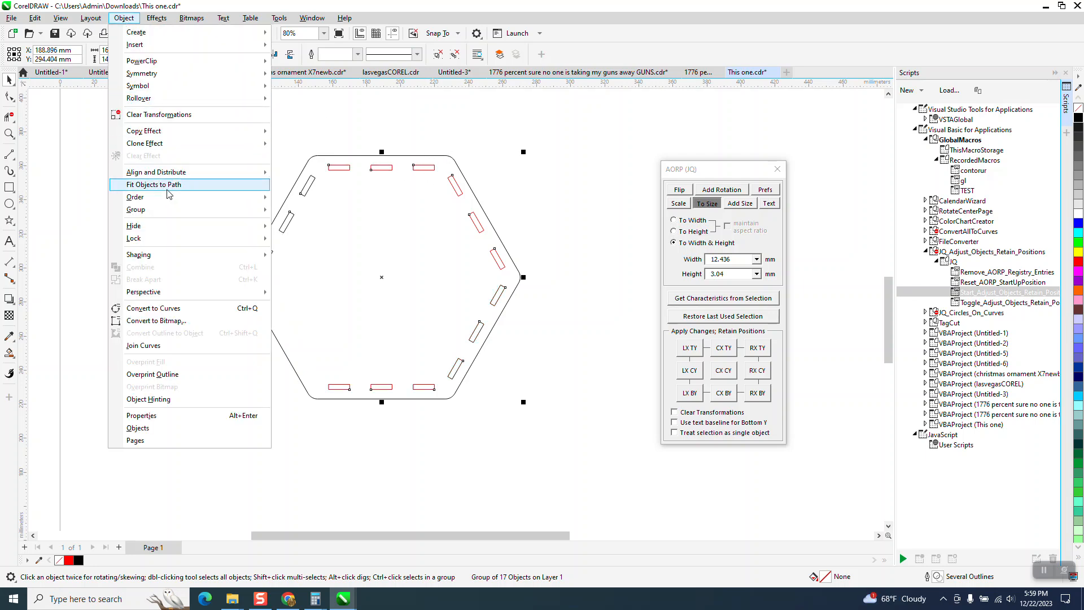
mouse_move(169, 210)
click(302, 225)
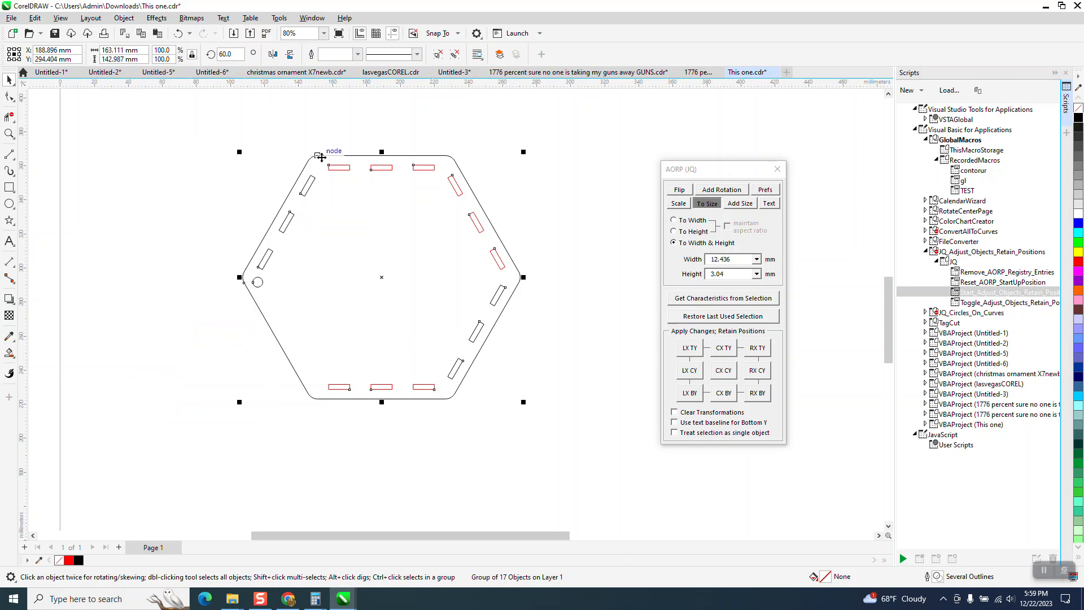
Check the three red slots on the hexagon's top edge and resize them to 12.436 x 3.04 mm about their centres.
click(339, 168)
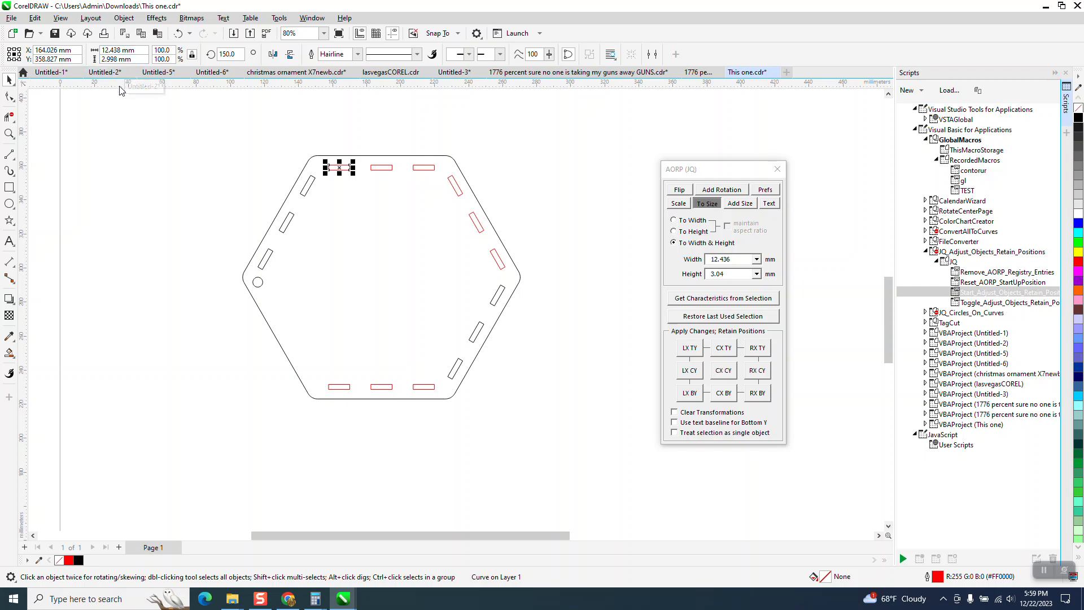
click(392, 167)
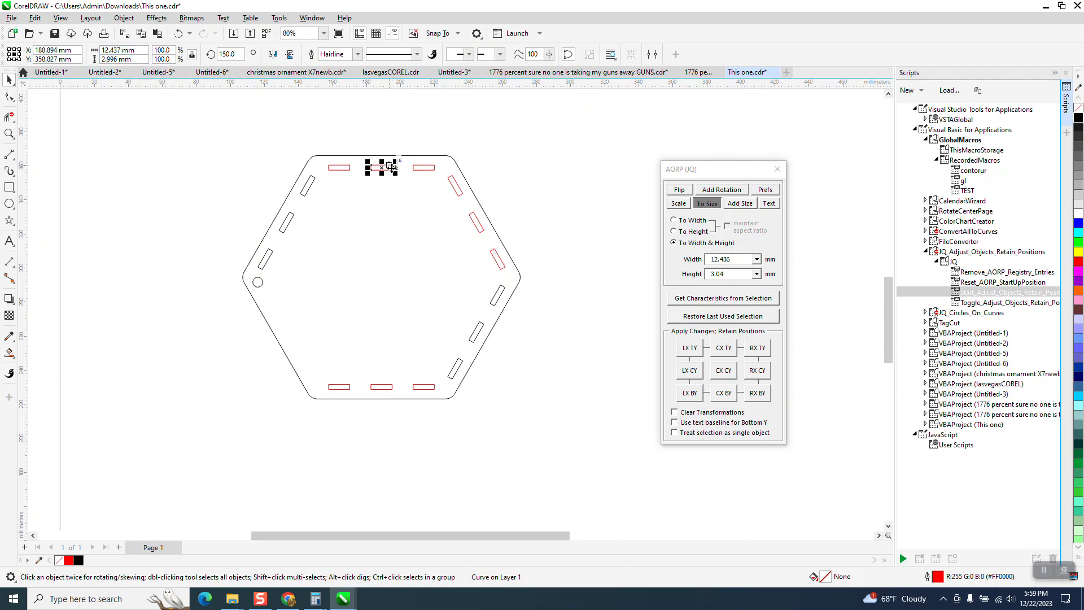
click(422, 169)
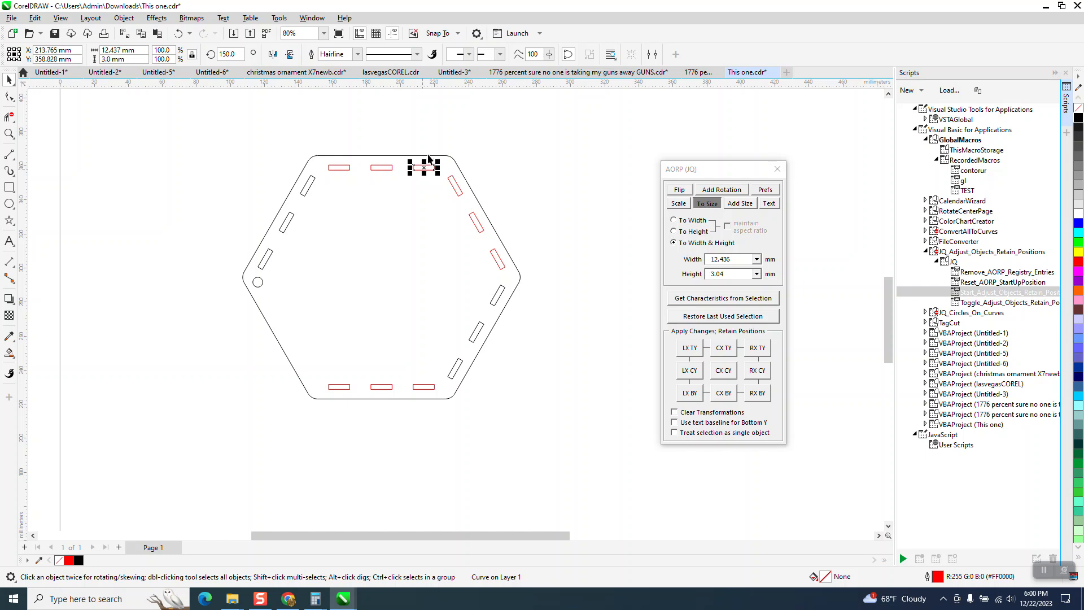
drag(324, 129, 436, 194)
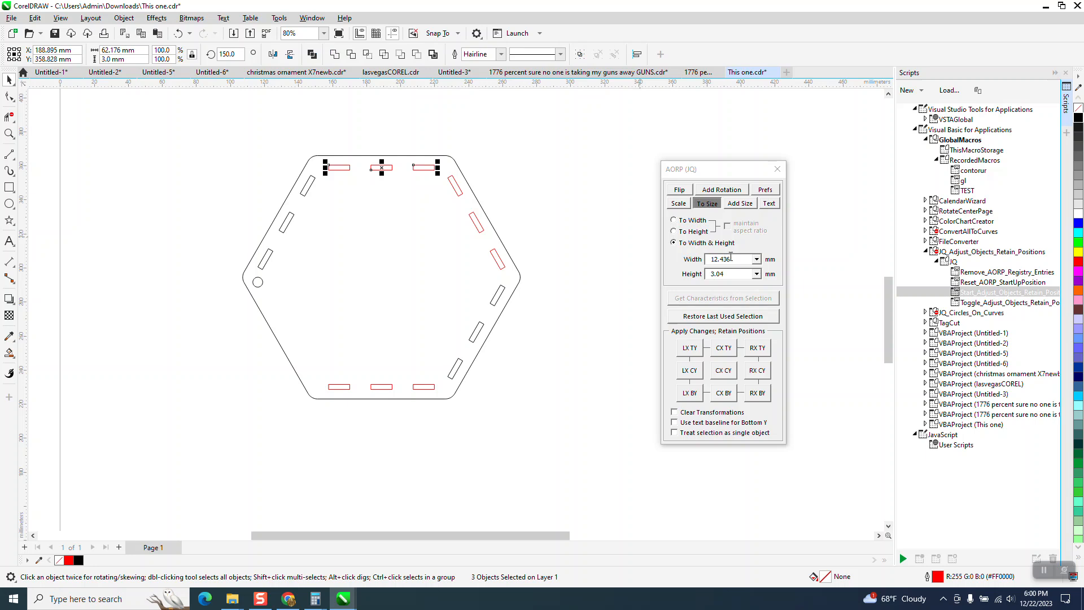
click(724, 370)
click(534, 202)
click(385, 169)
click(371, 119)
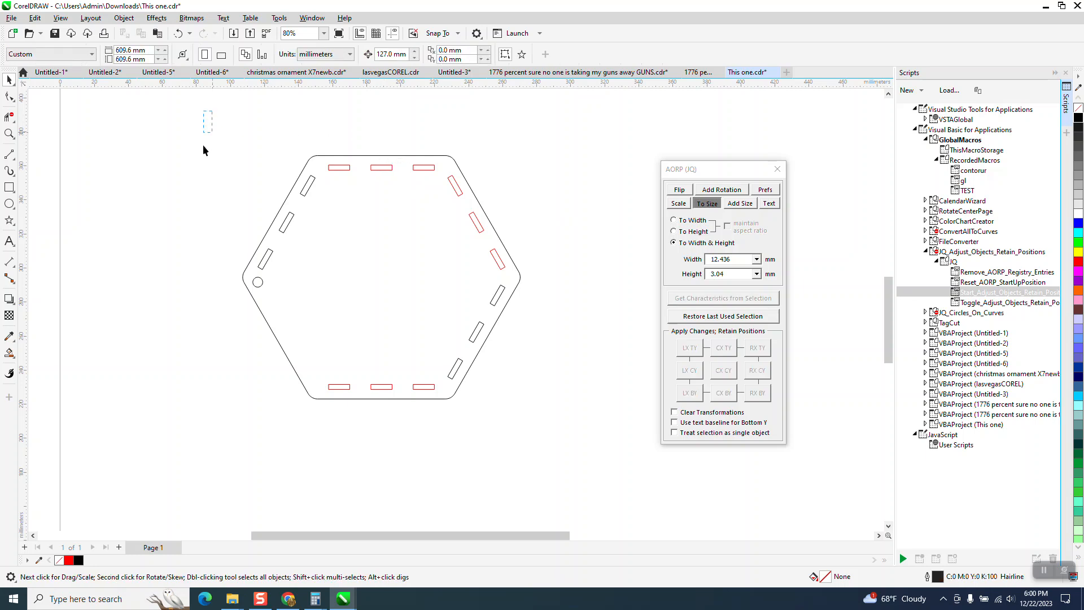
Regroup the complete hexagon drawing and rotate it another 60 degrees.
drag(548, 382, 596, 432)
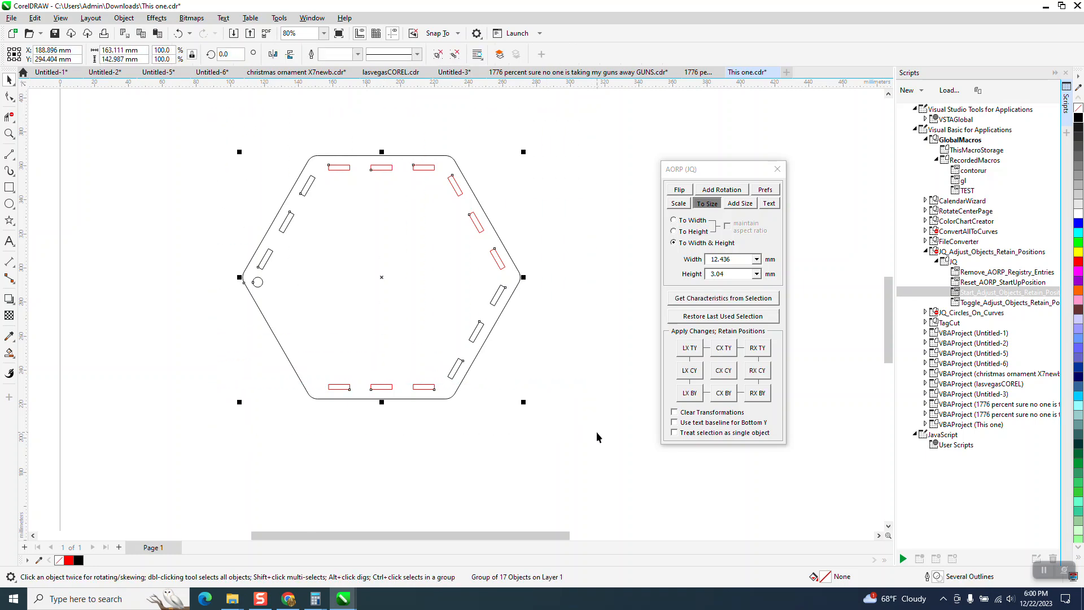
click(225, 53)
text(60)
key(Return)
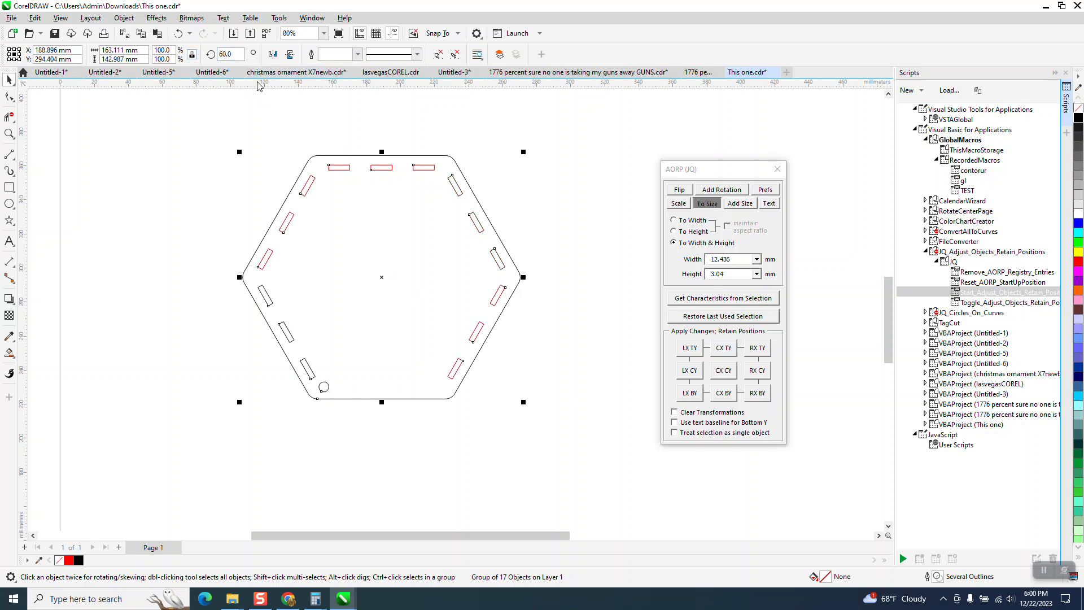
Select the rotated hexagon group and ungroup it.
click(427, 137)
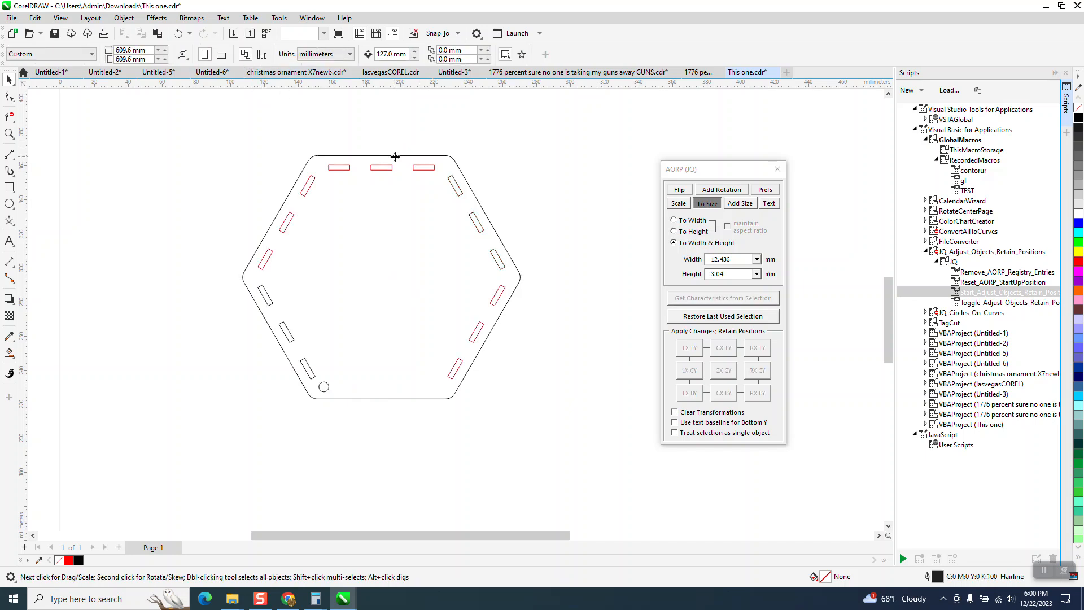
click(395, 162)
click(124, 18)
mouse_move(151, 217)
click(314, 226)
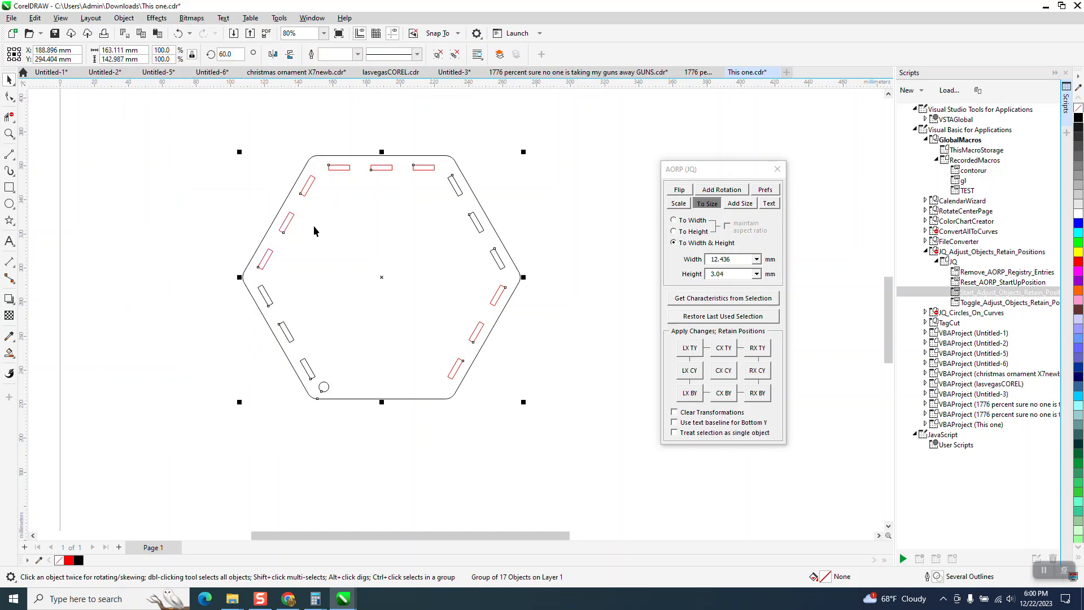
Resize the next three red slots on the hexagon's top edge to 12.436 x 3.04 mm, retaining their centre positions.
click(211, 198)
drag(320, 150, 371, 188)
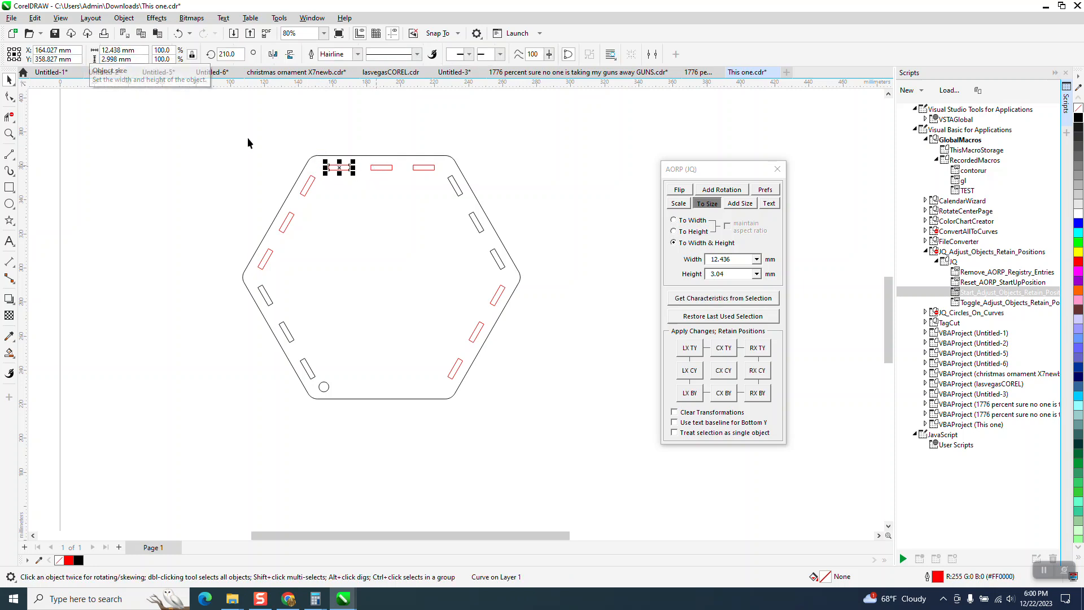
drag(314, 151, 444, 195)
click(723, 370)
click(413, 128)
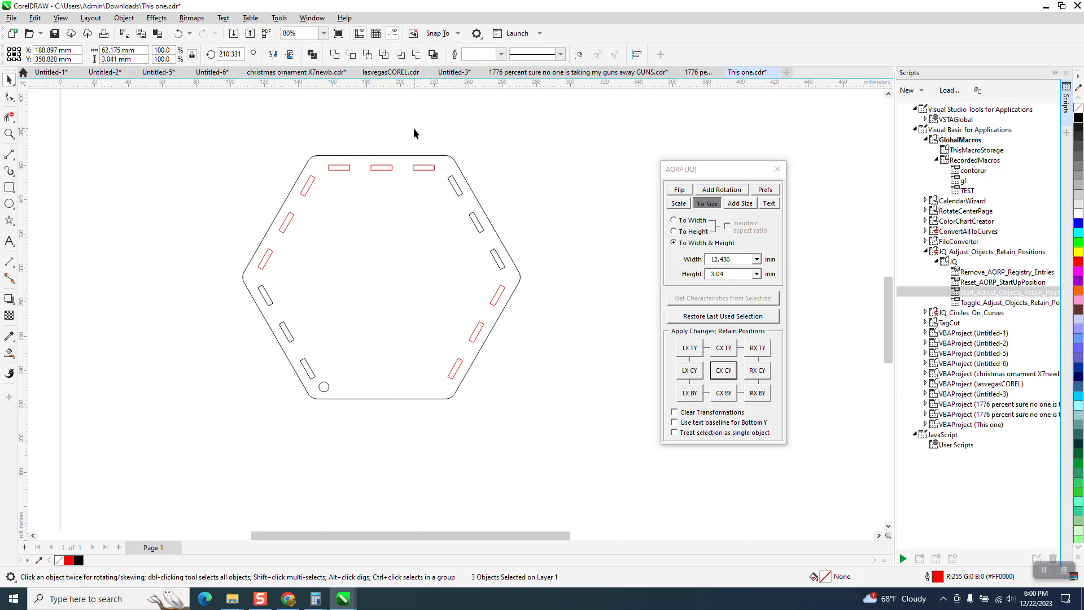
Group the complete hexagon drawing again and rotate the group by 60 degrees.
click(381, 167)
drag(210, 130, 573, 413)
key(ctrl+g)
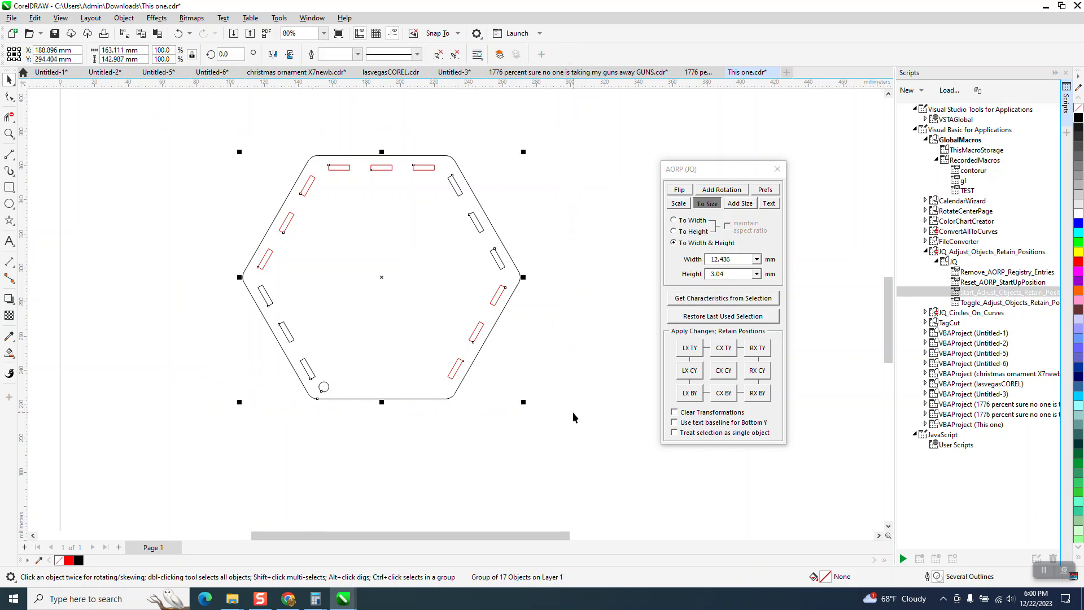
triple_click(226, 54)
text(6)
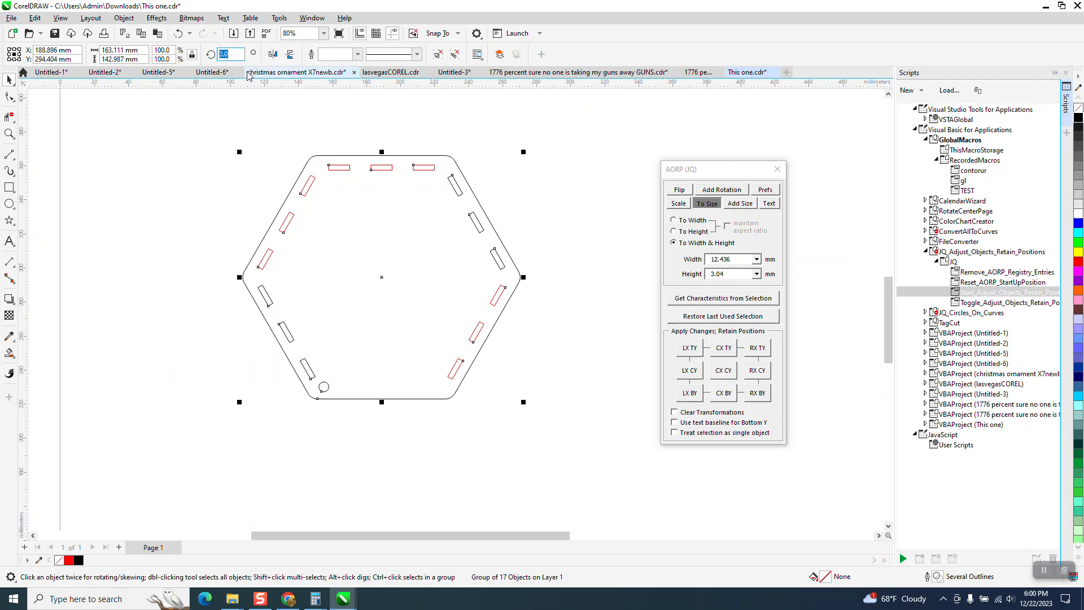
text(0)
key(Return)
Ungroup the rotated hexagon drawing so that its slots can be selected individually.
click(370, 152)
click(350, 167)
click(124, 18)
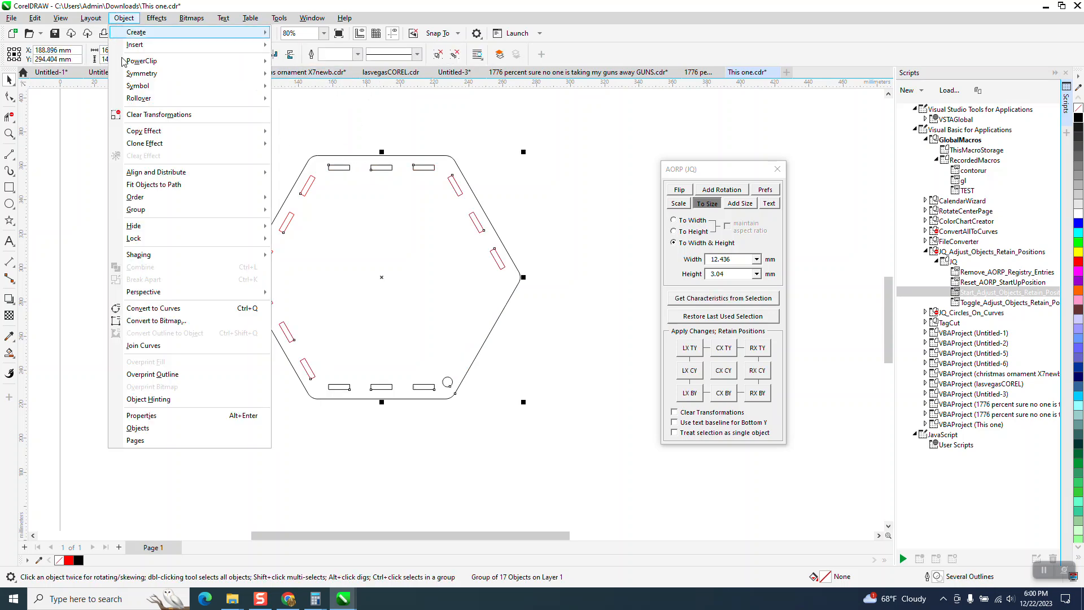
mouse_move(144, 210)
click(300, 220)
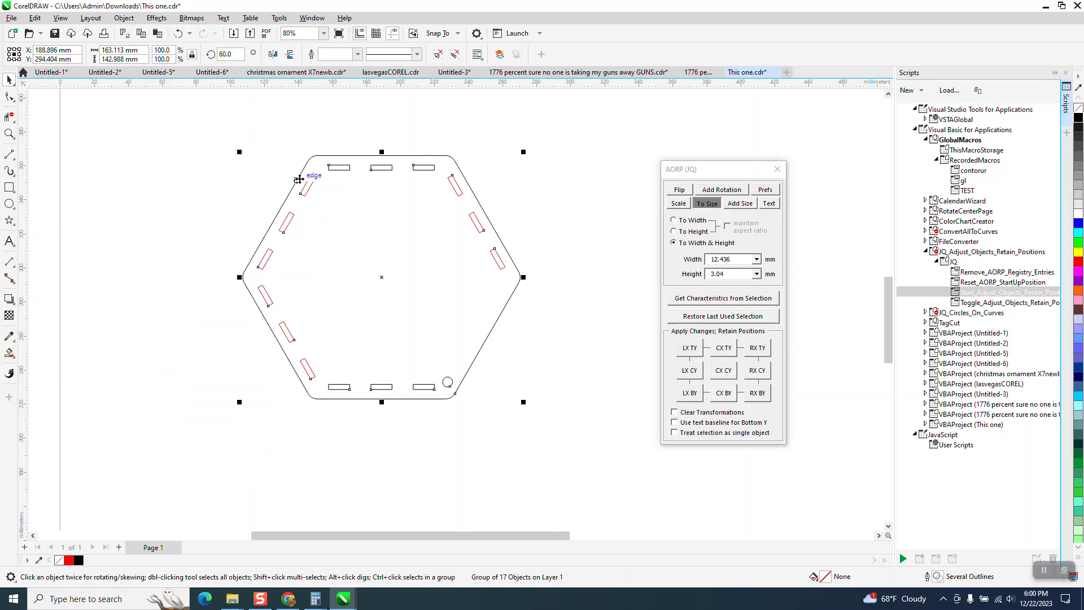
Resize the three black slots on the hexagon's top edge to 12.436 x 3.04 mm about their centres and check the middle one.
drag(318, 149, 440, 195)
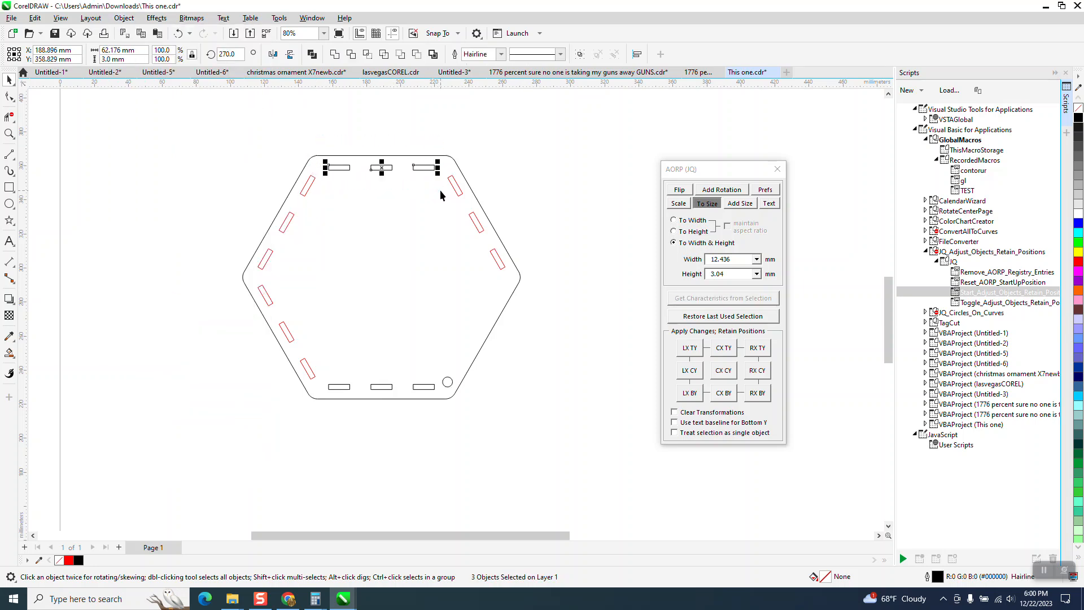
click(726, 370)
click(602, 315)
click(393, 170)
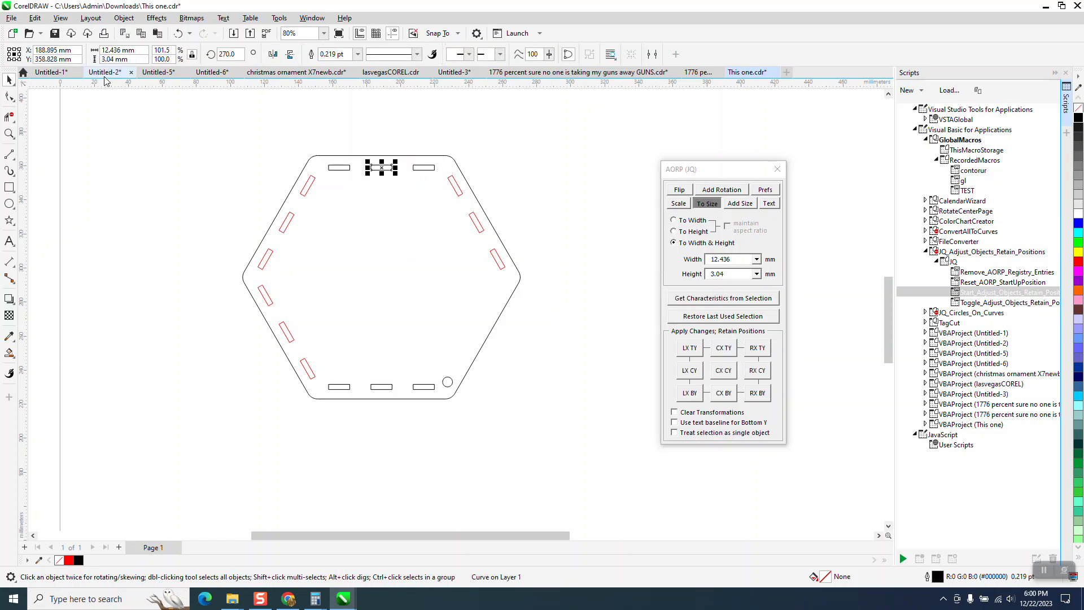
Group all the hexagon objects and rotate them another 60 degrees to bring the last unresized slots to the top edge.
drag(207, 132, 579, 436)
key(ctrl+g)
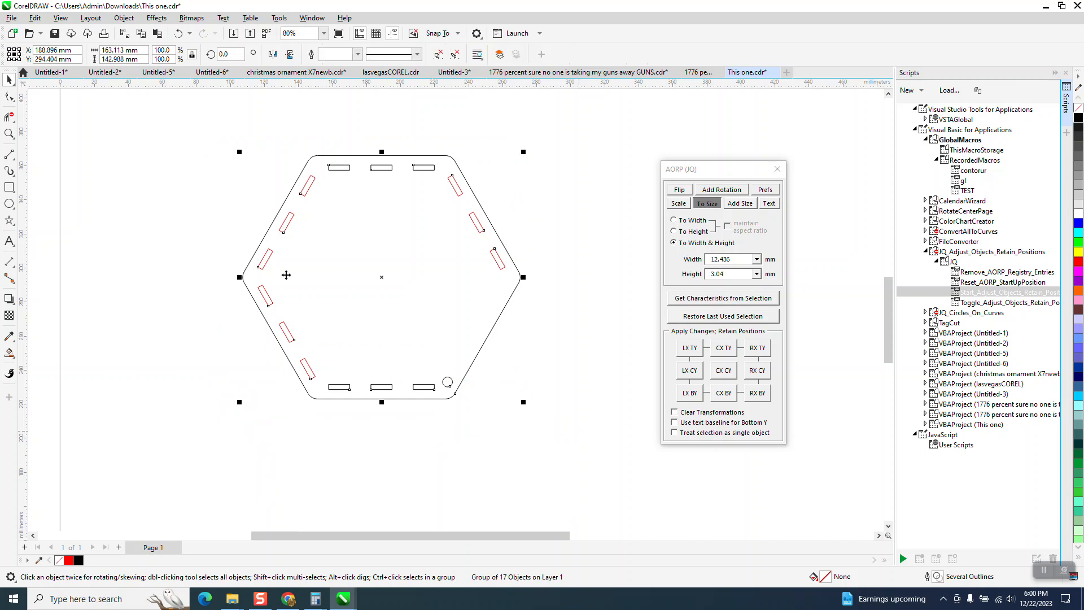
click(225, 54)
text(60)
key(Return)
click(322, 116)
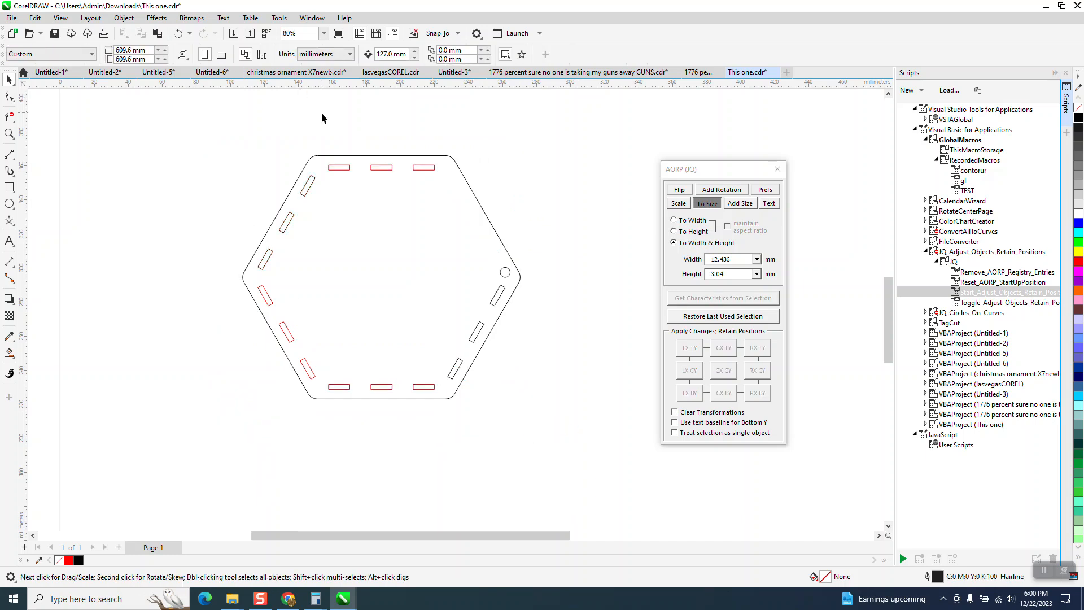
Select the rotated hexagon group and ungroup it.
click(337, 155)
click(124, 17)
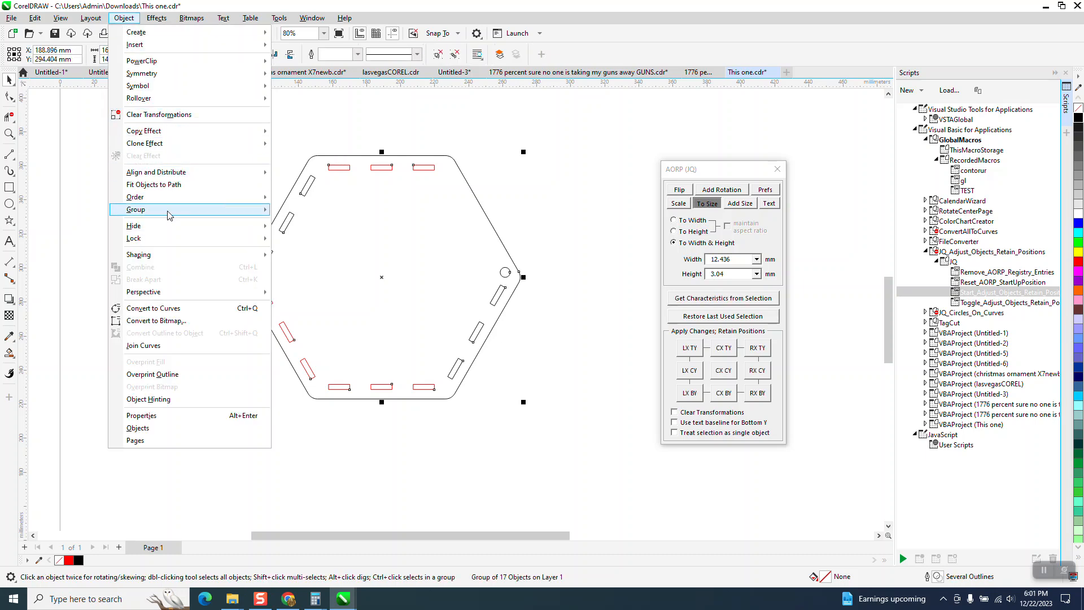
mouse_move(141, 210)
click(310, 222)
Check the current size of each of the three red slots on the hexagon's top edge.
drag(312, 133, 444, 198)
click(354, 110)
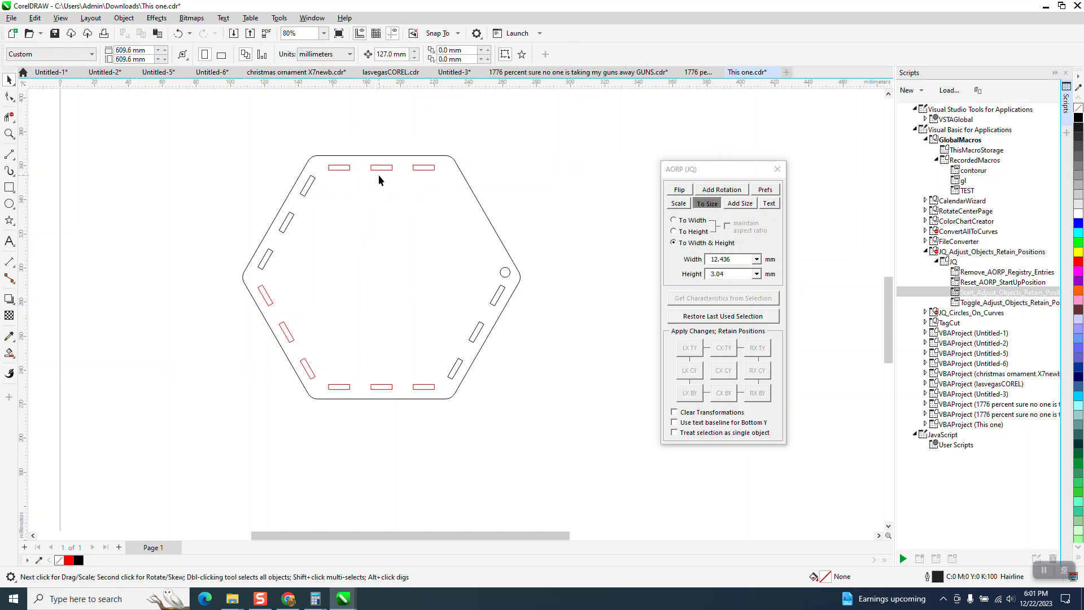
click(378, 171)
click(376, 138)
click(382, 168)
click(338, 167)
click(418, 168)
Resize the three red top-edge slots to 12.436 x 3.04 mm, retaining their centres, and check each slot's size.
drag(309, 130, 327, 149)
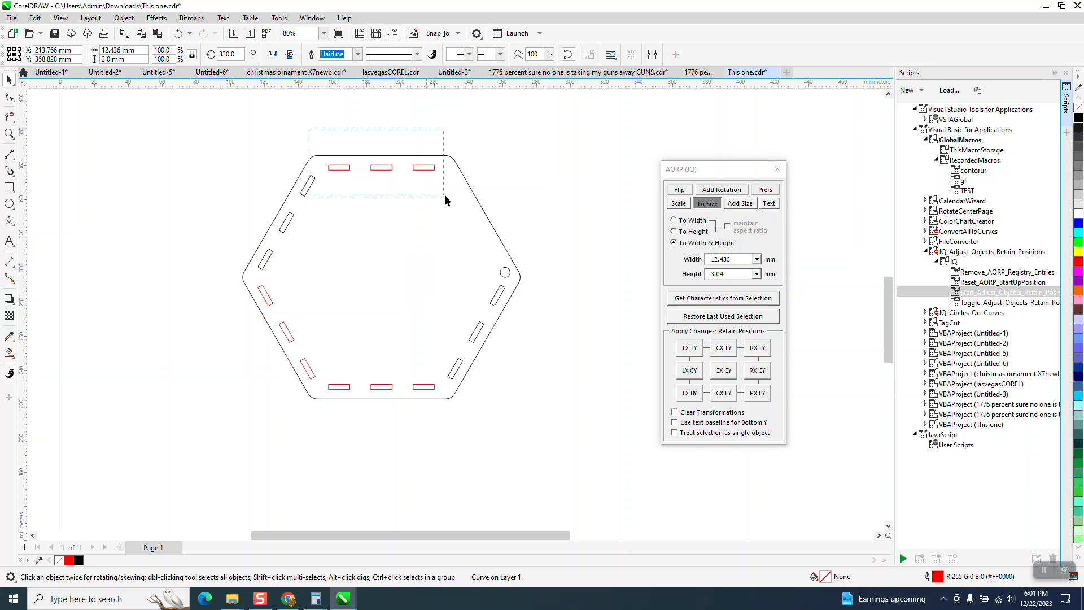
drag(445, 194, 446, 195)
click(724, 371)
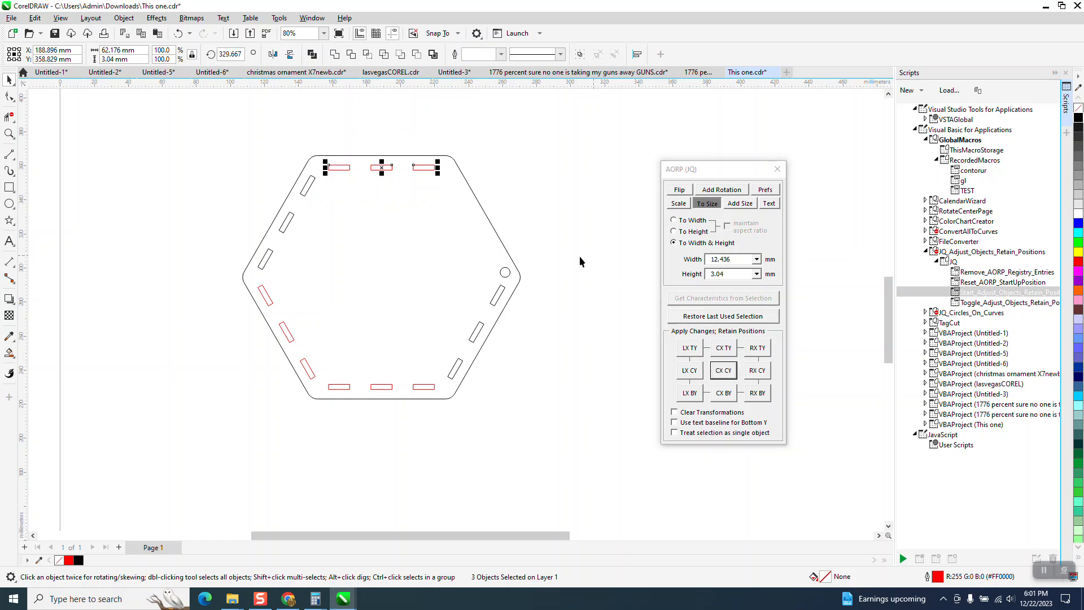
click(551, 203)
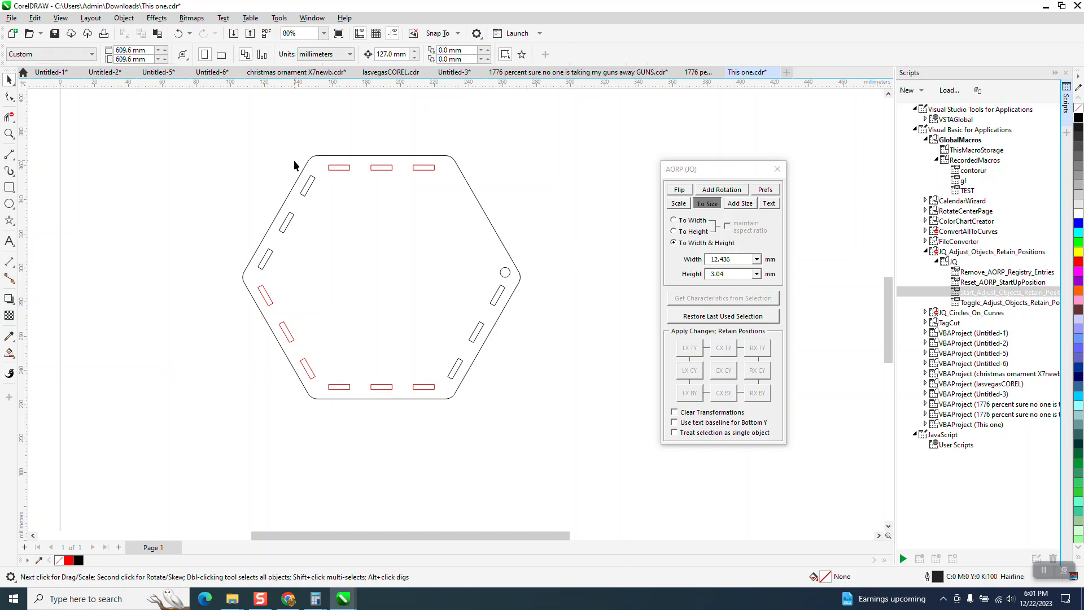
click(334, 170)
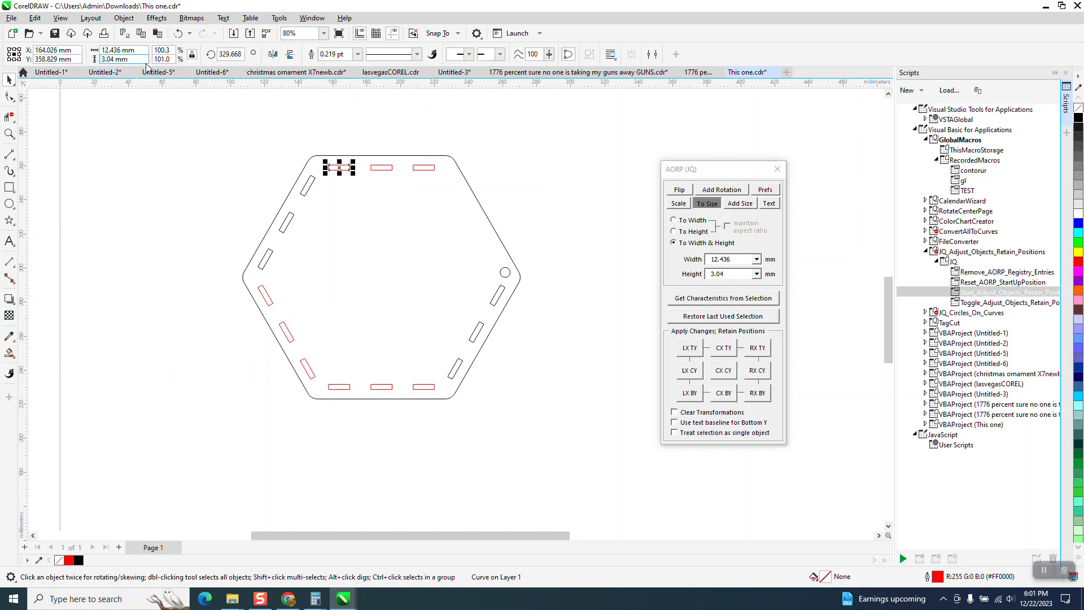
click(378, 170)
click(422, 169)
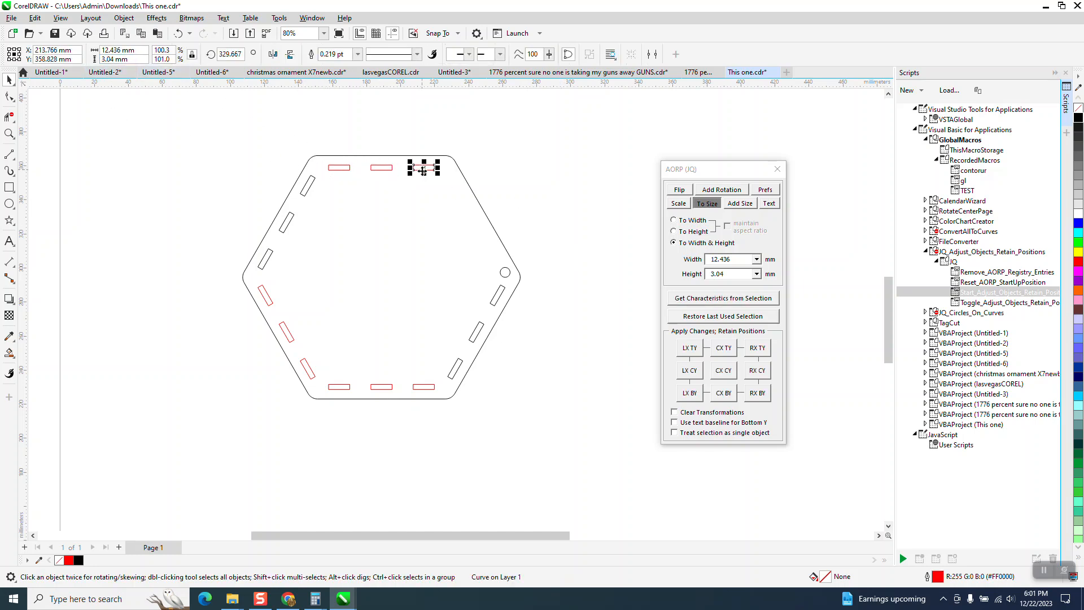
Group the whole hexagon drawing and close the AORP macro dialog.
drag(210, 138, 551, 419)
key(ctrl+g)
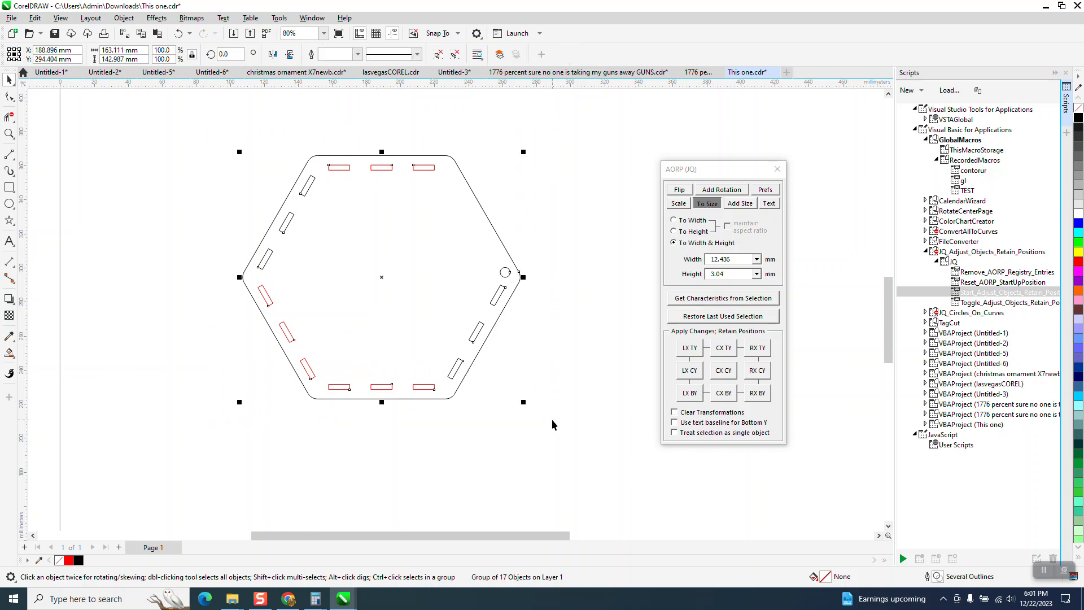
click(778, 169)
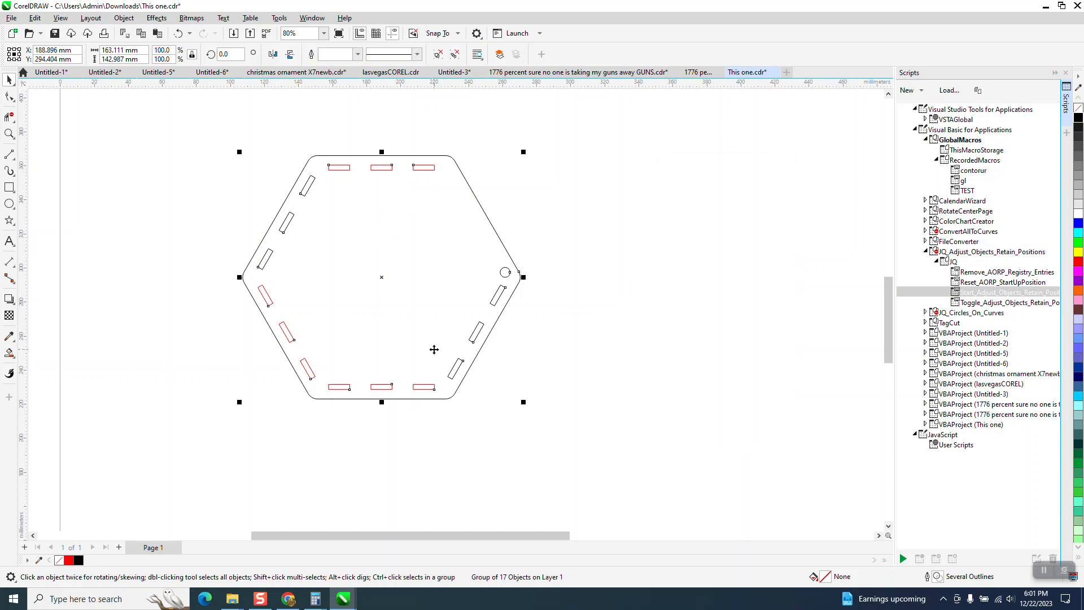
Give the whole hexagon group a red hairline outline.
drag(200, 111, 271, 311)
right_click(1079, 264)
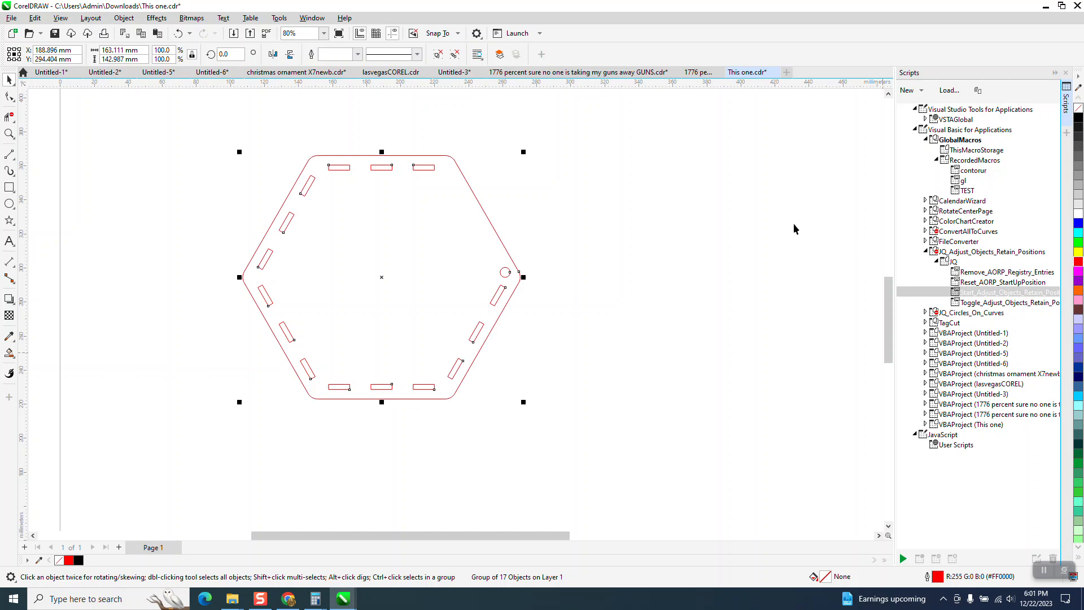
click(507, 131)
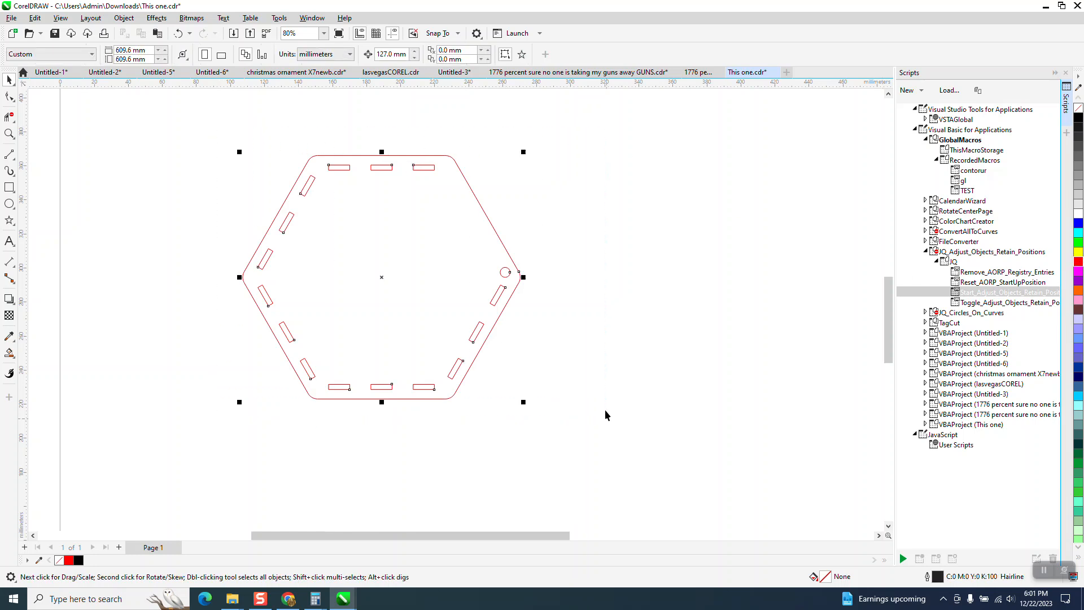
click(358, 54)
click(346, 80)
click(405, 104)
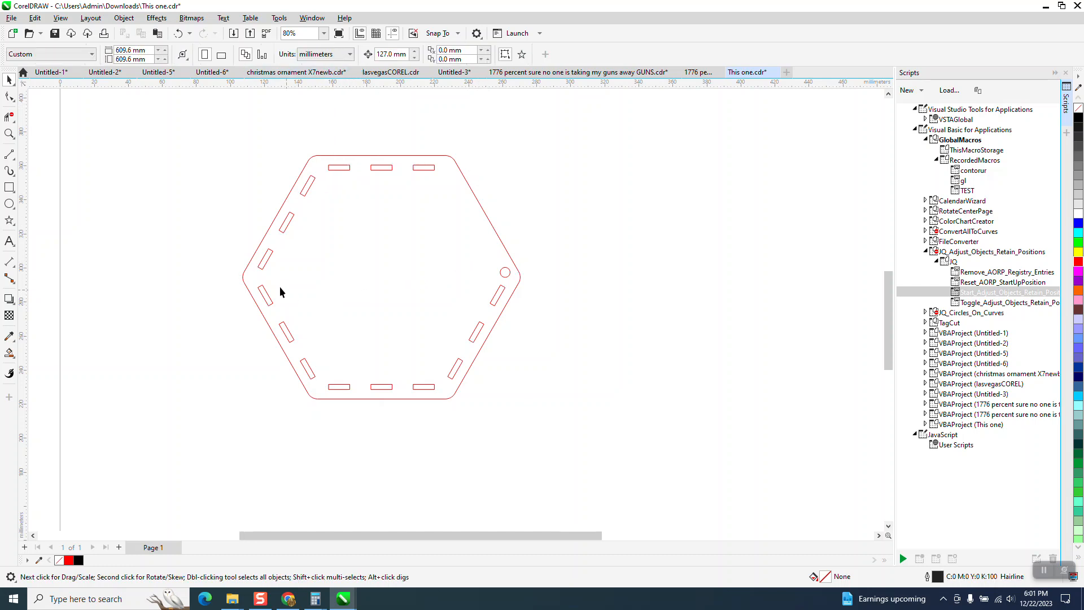
Create a black shape from the hexagon with Smart Fill, leaving the slots and hole open, and move it to the right of the original.
scroll(280, 287, down, 1)
click(9, 354)
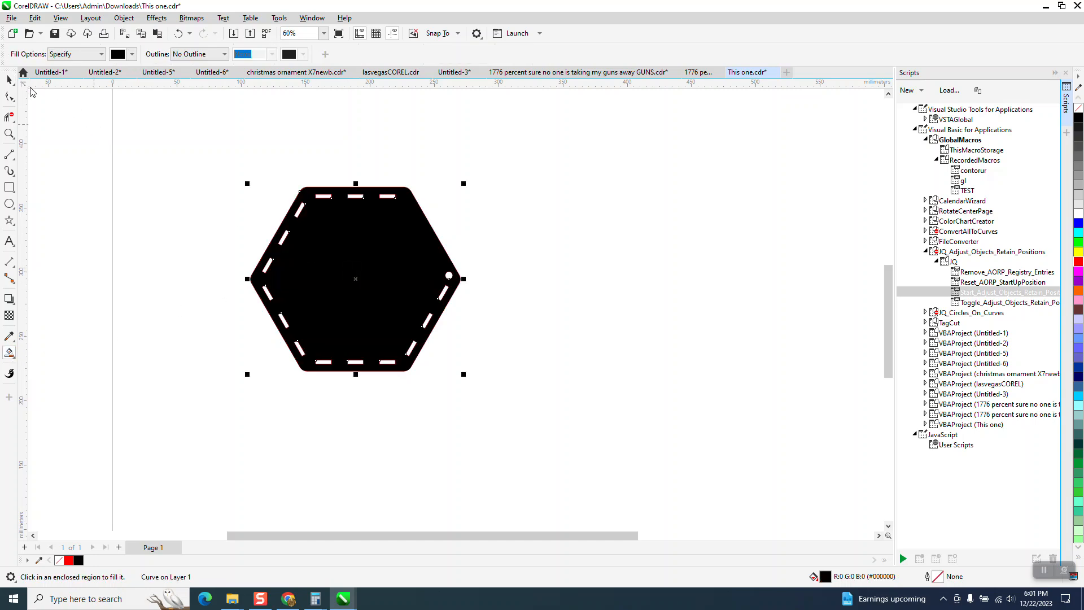
click(9, 80)
drag(394, 241, 628, 255)
Remove the fill from the new hexagon shape and give it a red hairline outline.
click(1079, 108)
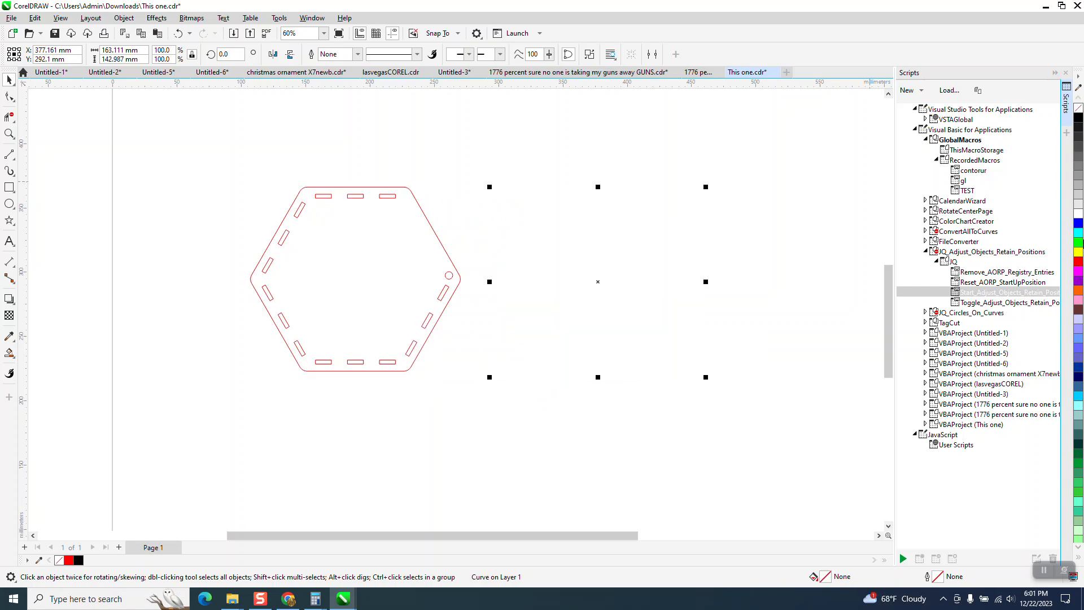
right_click(1079, 263)
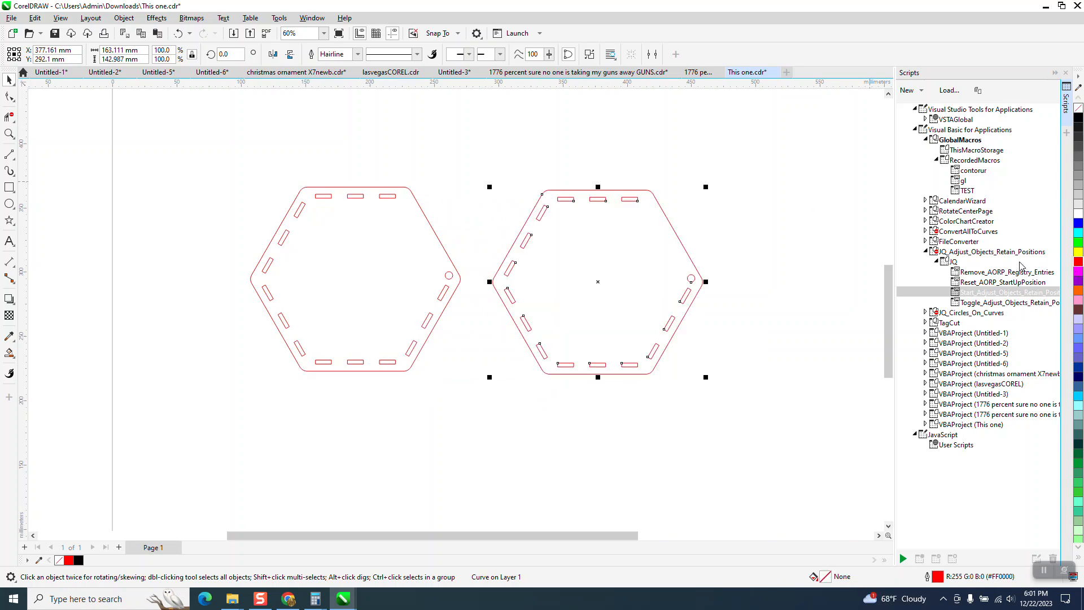
click(602, 179)
click(598, 199)
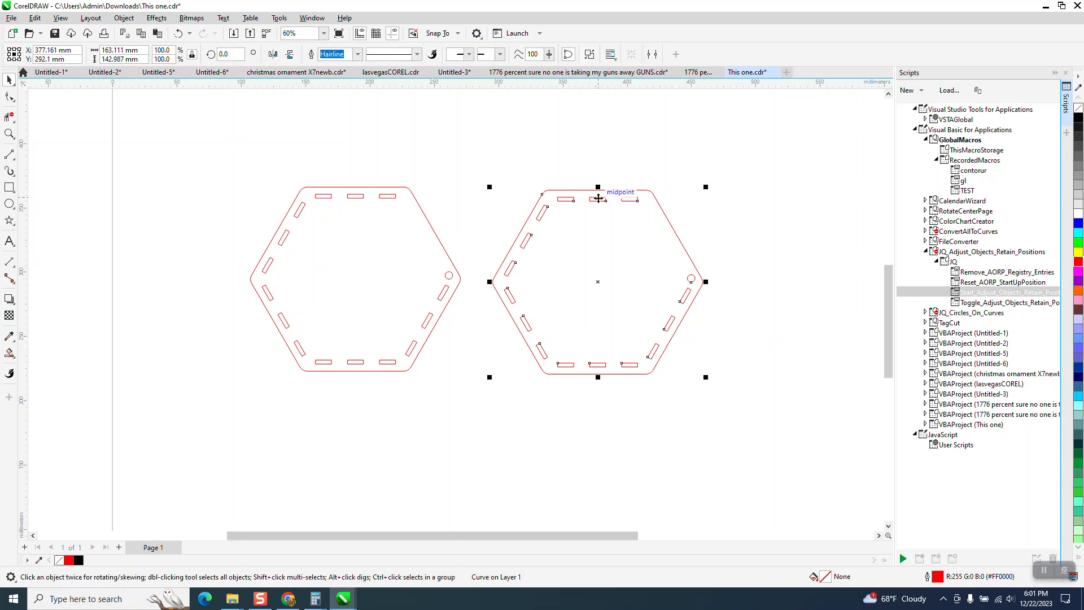
click(557, 161)
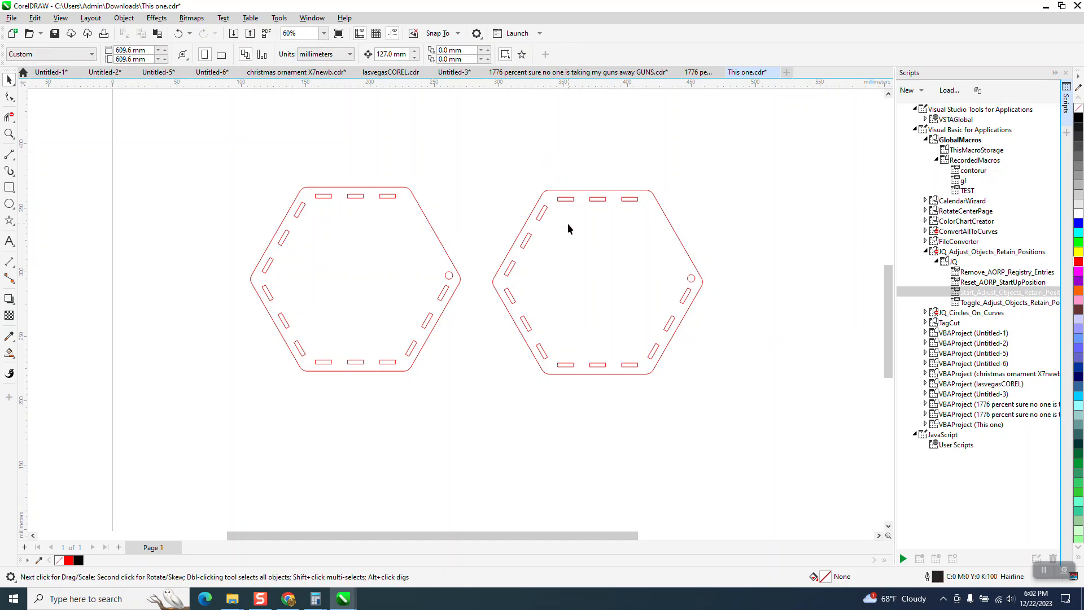